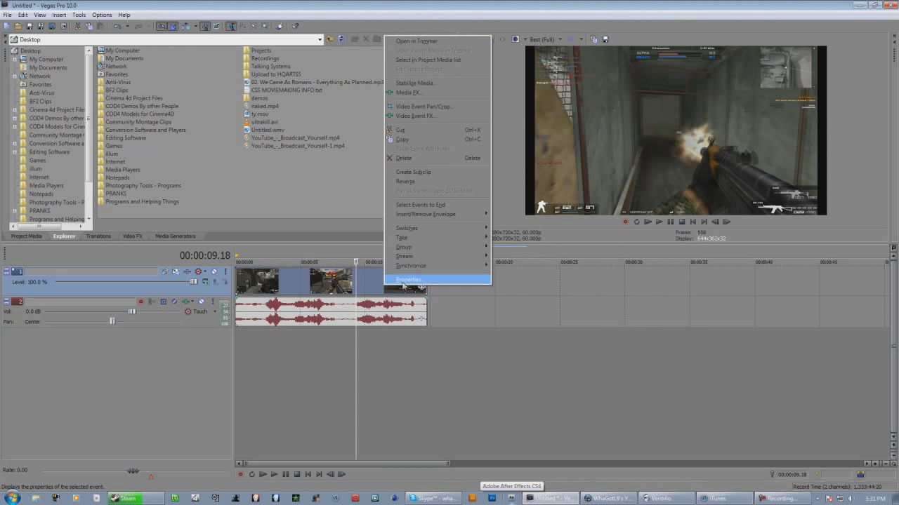
Turn on Disable resample in the ultrakill video event's properties
{"action": "left_click", "coordinate": [415, 280]}
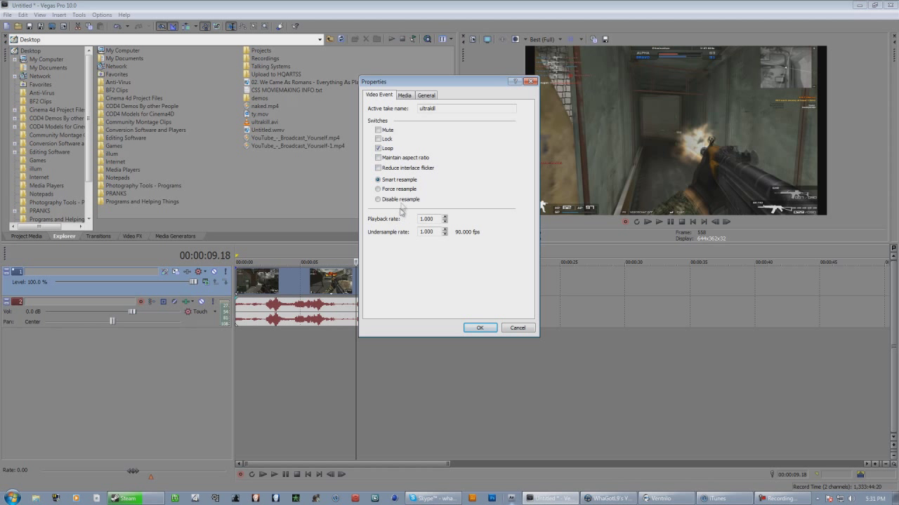
{"action": "left_click", "coordinate": [477, 329]}
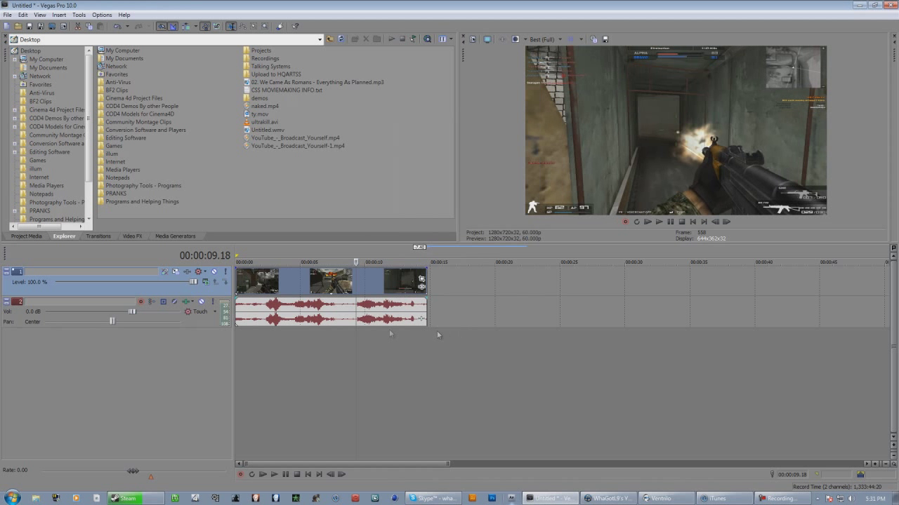
{"action": "right_click", "coordinate": [373, 285]}
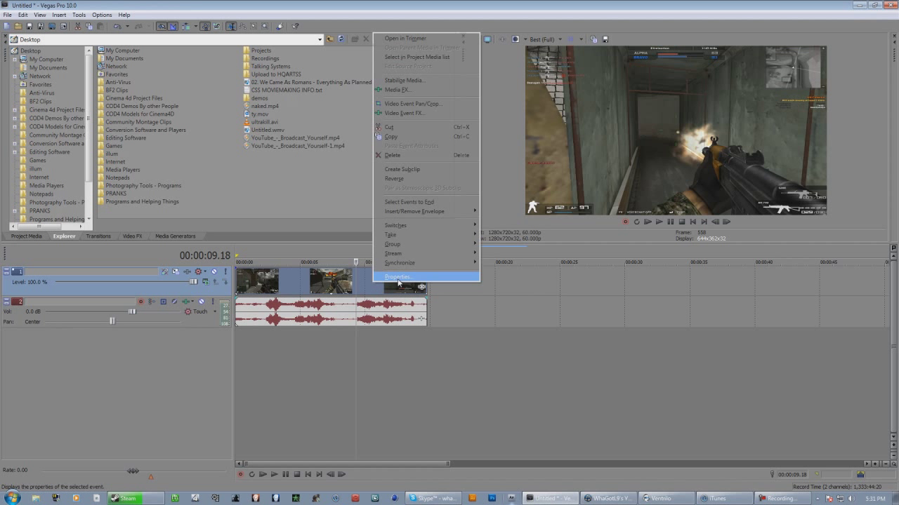
{"action": "left_click", "coordinate": [424, 276]}
{"action": "left_click", "coordinate": [474, 329]}
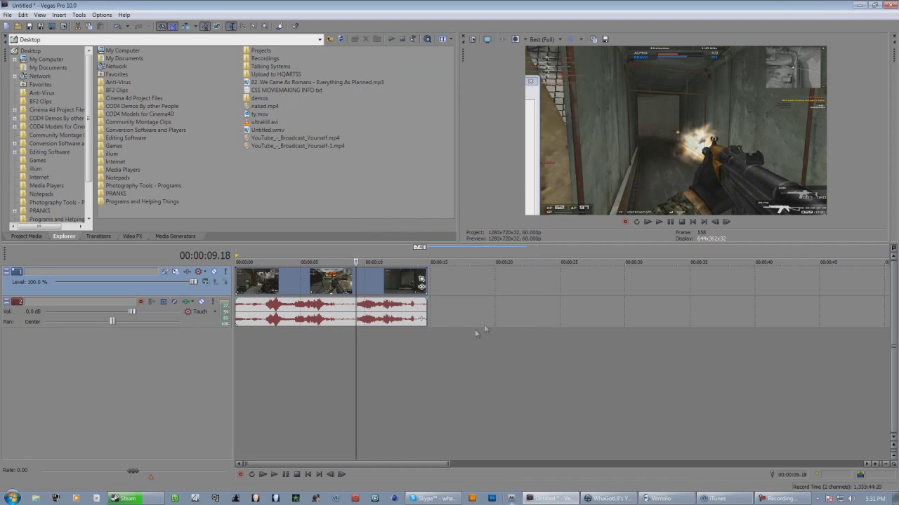
{"action": "right_click", "coordinate": [388, 286]}
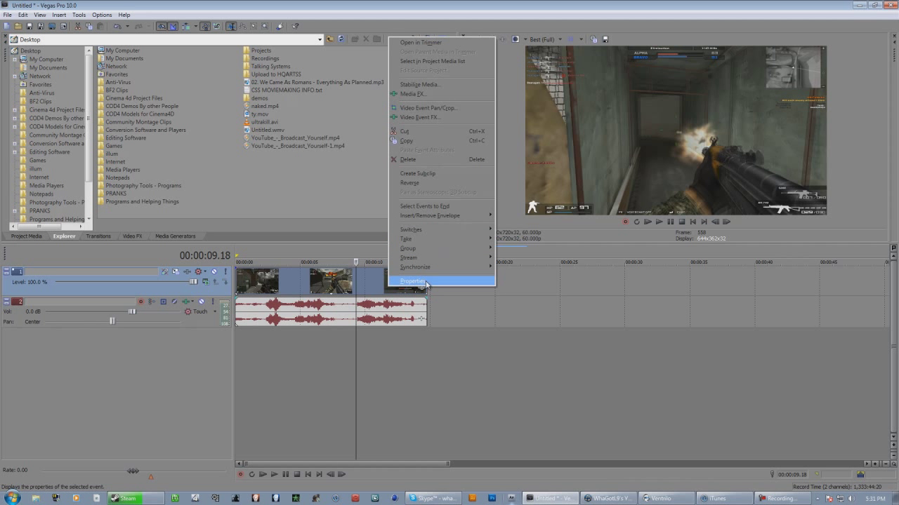
{"action": "left_click", "coordinate": [412, 281]}
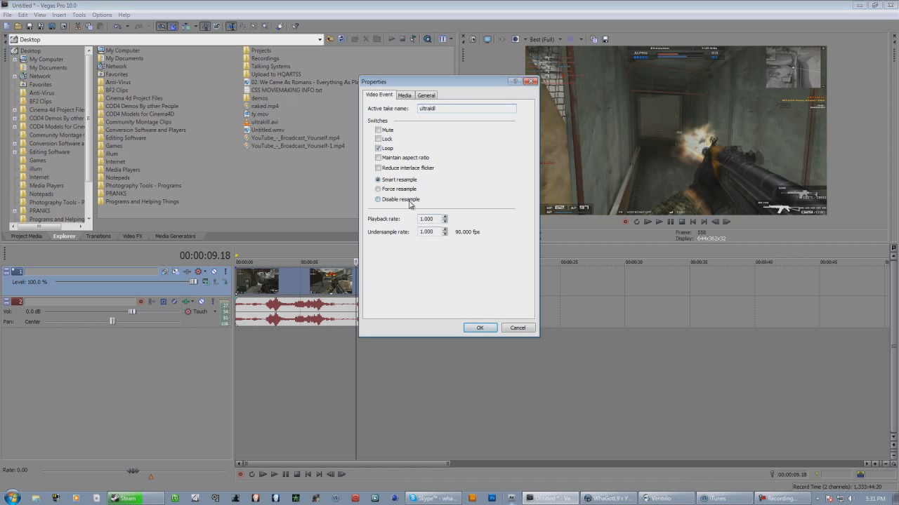
{"action": "left_click", "coordinate": [488, 329]}
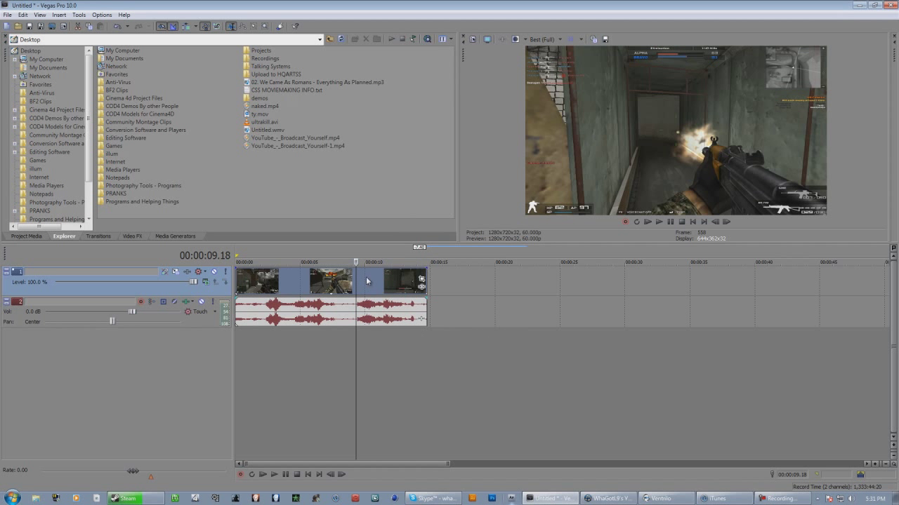
{"action": "scroll", "coordinate": [370, 285], "scroll_direction": "up", "scroll_amount": 4}
Insert a Velocity envelope on the ultrakill video event
{"action": "right_click", "coordinate": [559, 284]}
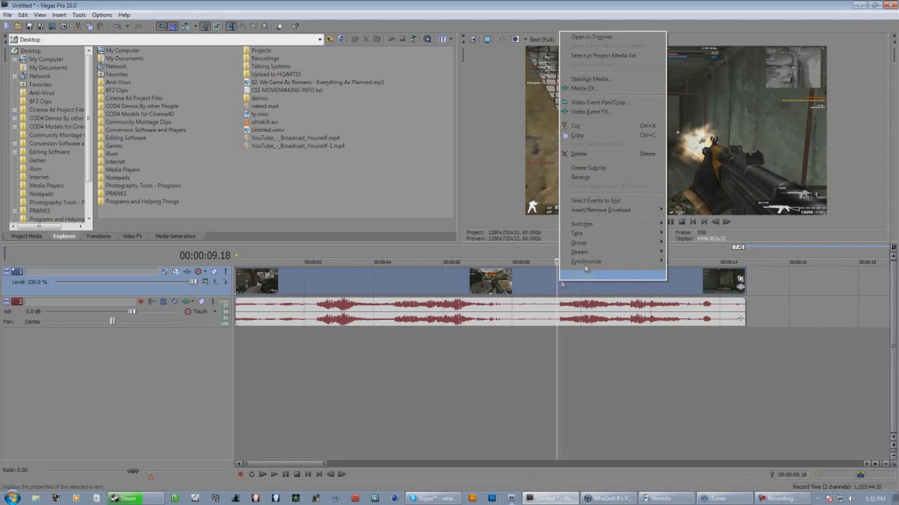
{"action": "mouse_move", "coordinate": [636, 223]}
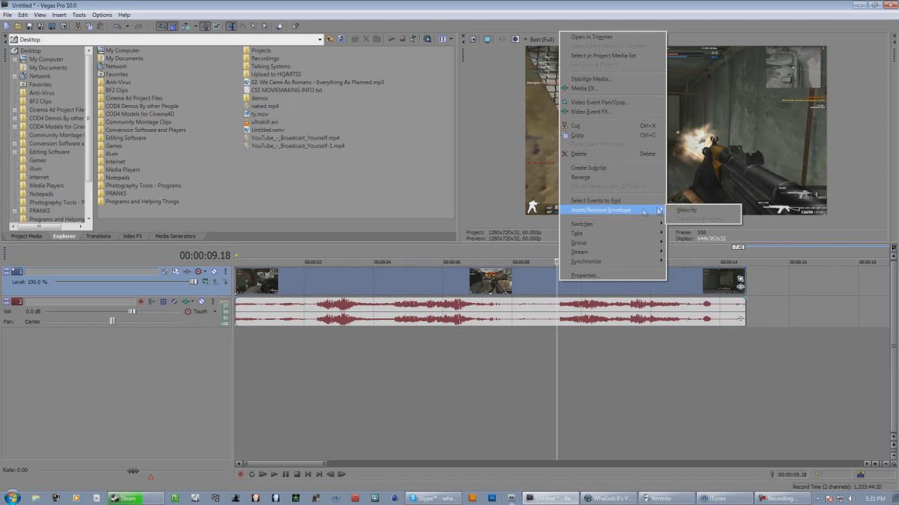
{"action": "right_click", "coordinate": [553, 288]}
{"action": "right_click", "coordinate": [559, 289]}
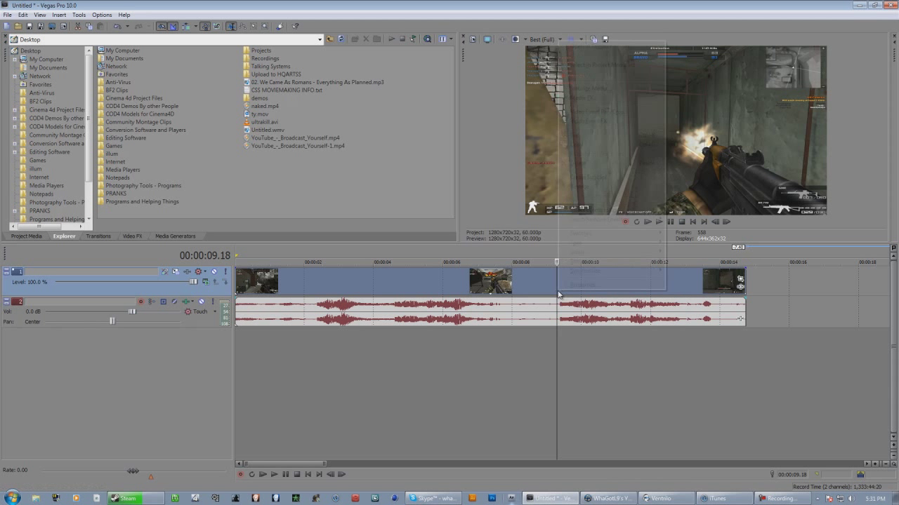
{"action": "mouse_move", "coordinate": [662, 220]}
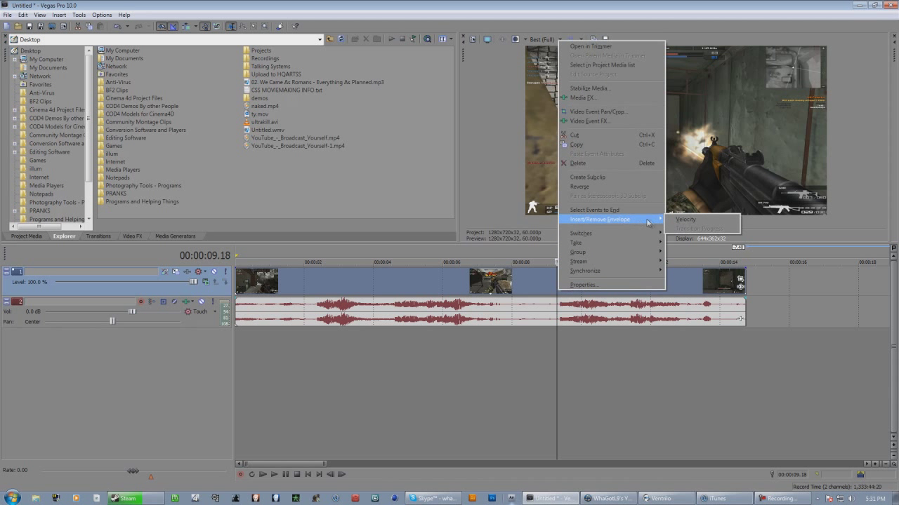
{"action": "left_click", "coordinate": [682, 222]}
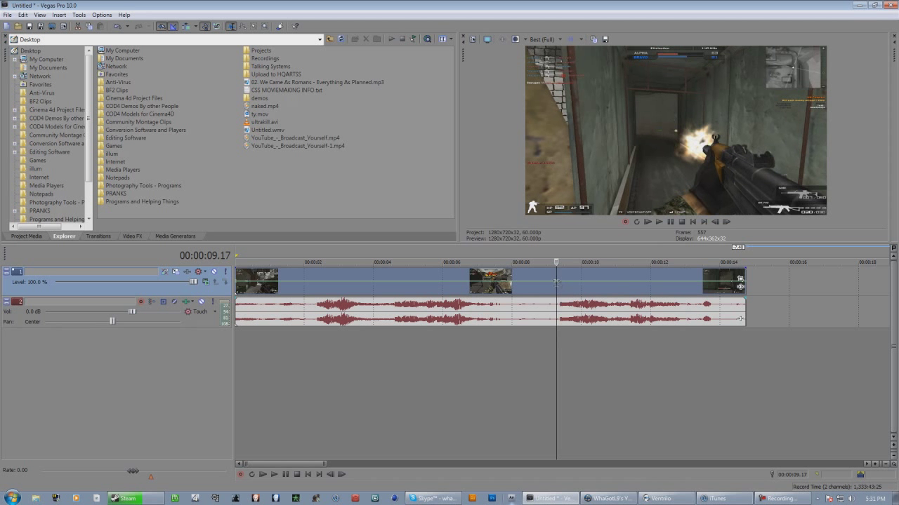
Zoom in and add a velocity envelope point at 00:00:10.44, the kill moment
{"action": "scroll", "coordinate": [573, 304], "scroll_direction": "up", "scroll_amount": 3}
{"action": "scroll", "coordinate": [572, 305], "scroll_direction": "up", "scroll_amount": 1}
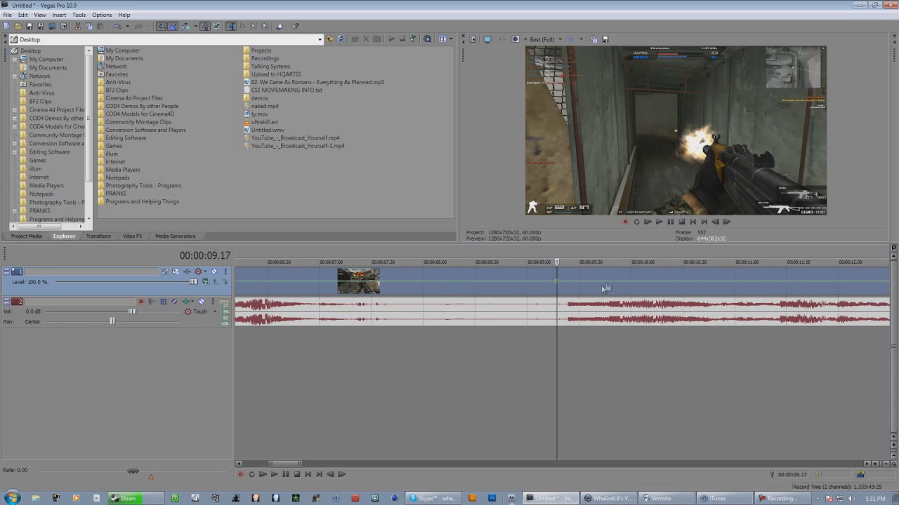
{"action": "double_click", "coordinate": [707, 282]}
{"action": "scroll", "coordinate": [709, 287], "scroll_direction": "down", "scroll_amount": 2}
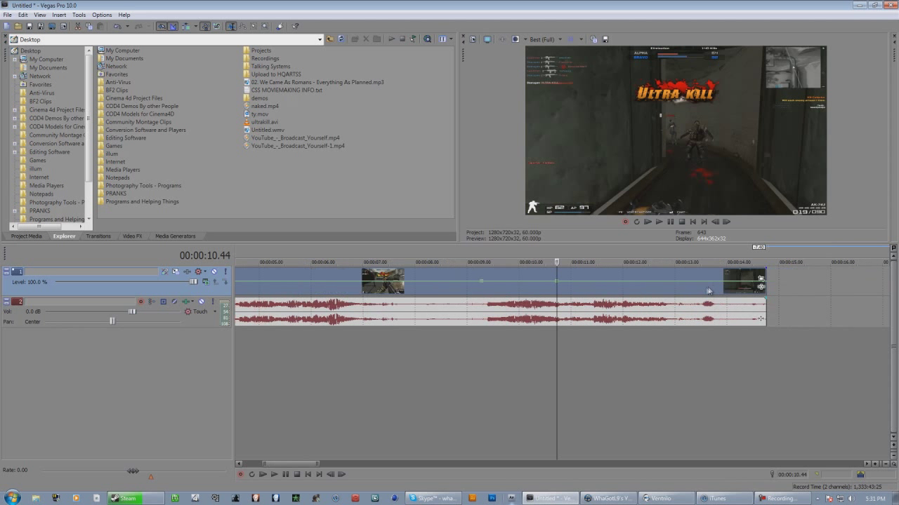
{"action": "scroll", "coordinate": [579, 302], "scroll_direction": "down", "scroll_amount": 1}
{"action": "scroll", "coordinate": [580, 300], "scroll_direction": "up", "scroll_amount": 1}
Set the envelope point to 25% velocity and select the 8.40–12.16 s range
{"action": "right_click", "coordinate": [557, 281]}
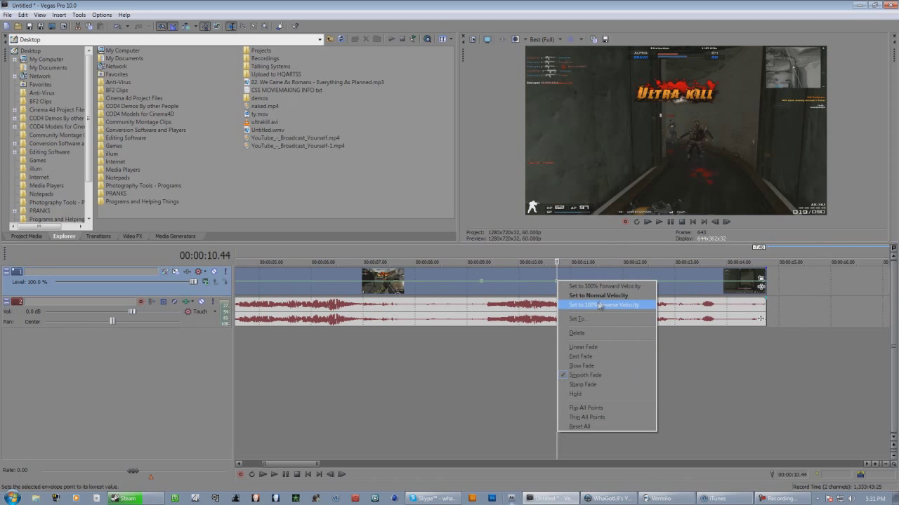
{"action": "left_click", "coordinate": [599, 319]}
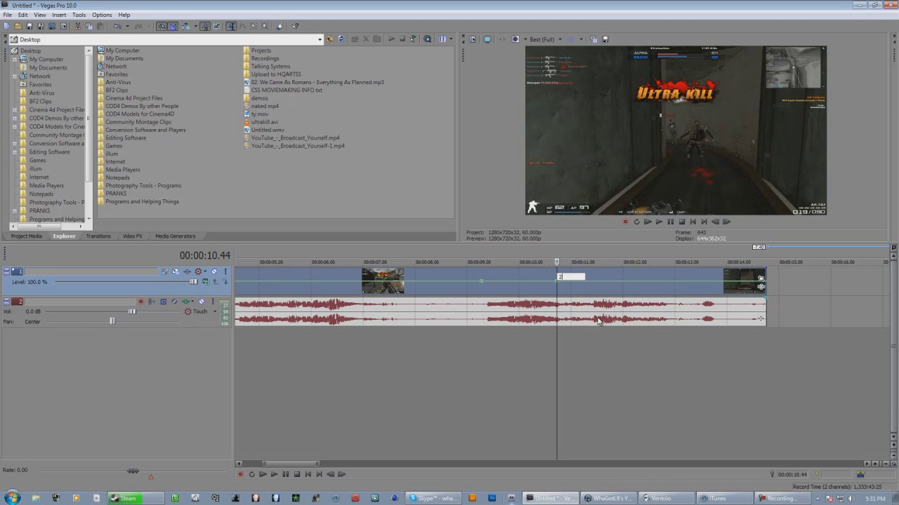
{"action": "key", "text": "Return"}
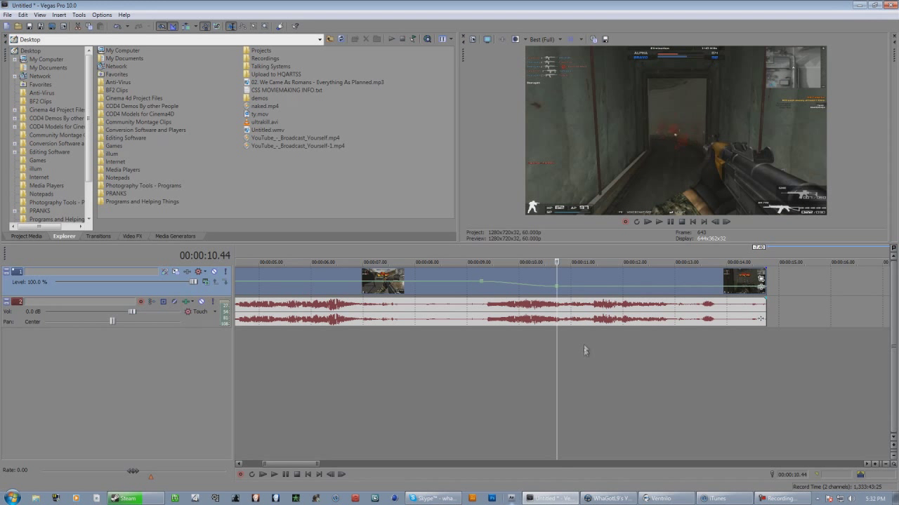
{"action": "left_click_drag", "start_coordinate": [636, 358], "coordinate": [450, 341]}
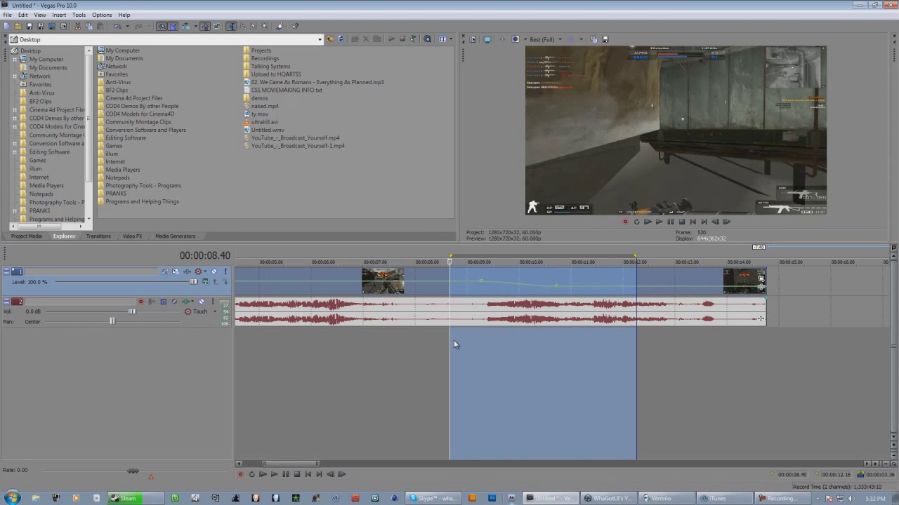
Preview the selected slowdown and mute the gameplay audio track
{"action": "key", "text": "space"}
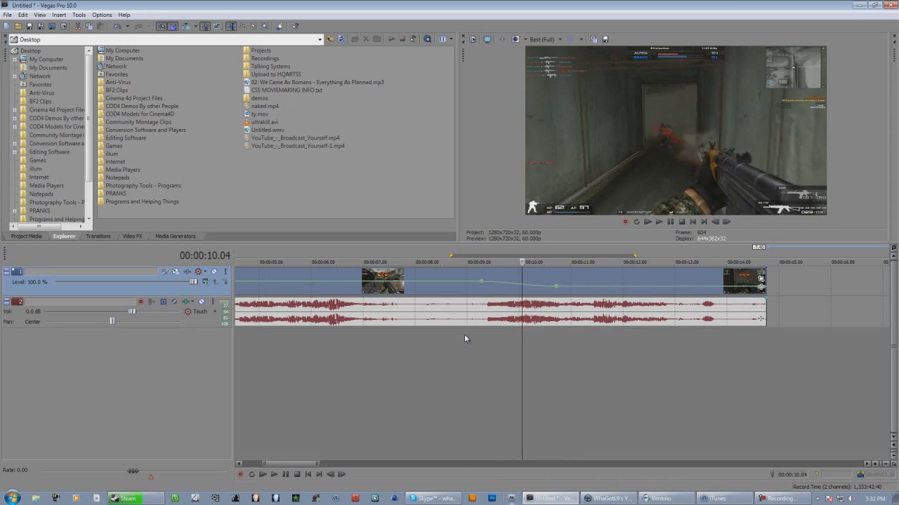
{"action": "key", "text": "space"}
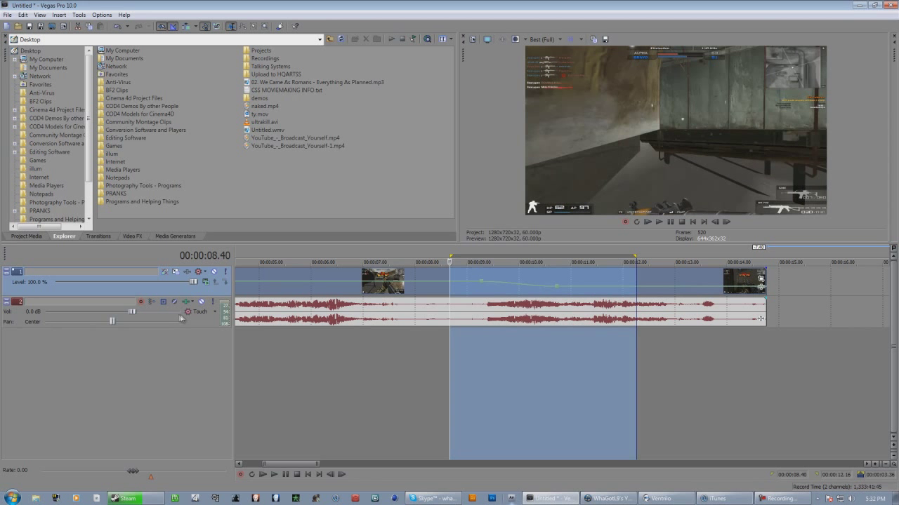
{"action": "left_click", "coordinate": [201, 302]}
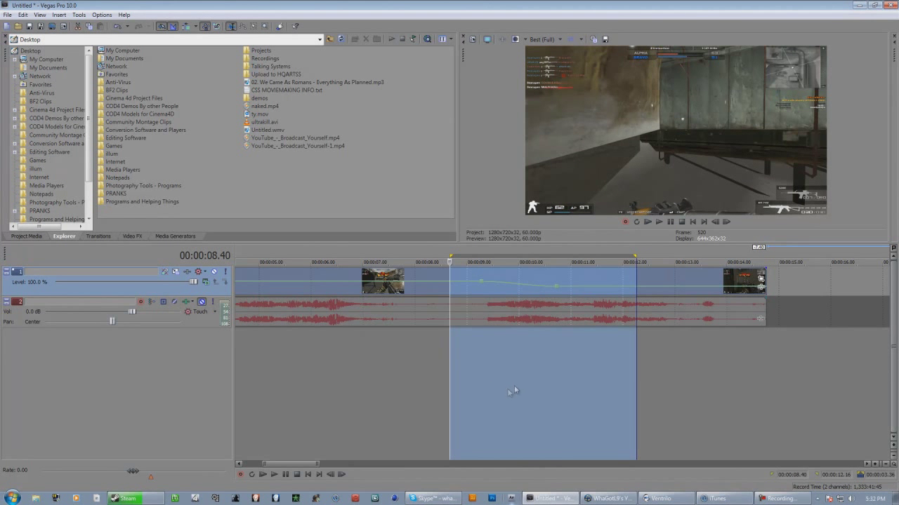
Try dragging the velocity point later and higher, then undo the move
{"action": "left_click", "coordinate": [572, 337]}
{"action": "mouse_move", "coordinate": [557, 289]}
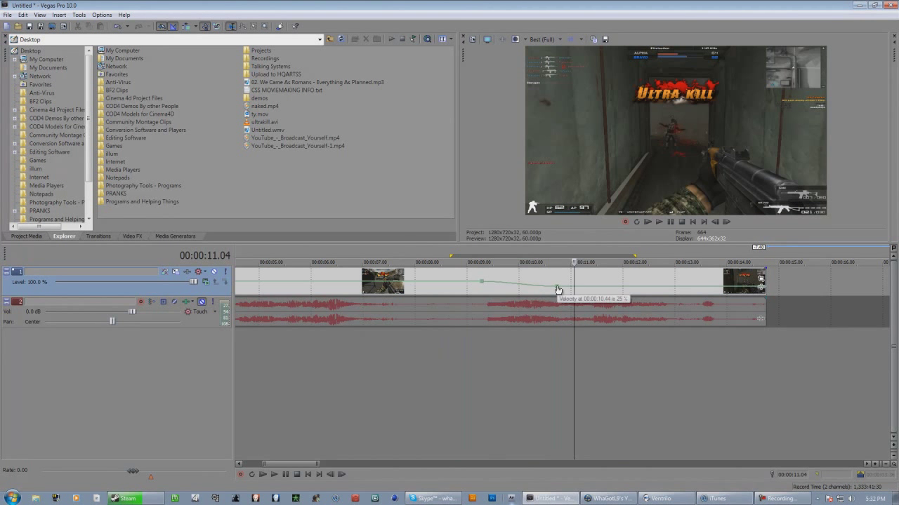
{"action": "left_click_drag", "start_coordinate": [557, 290], "coordinate": [624, 290]}
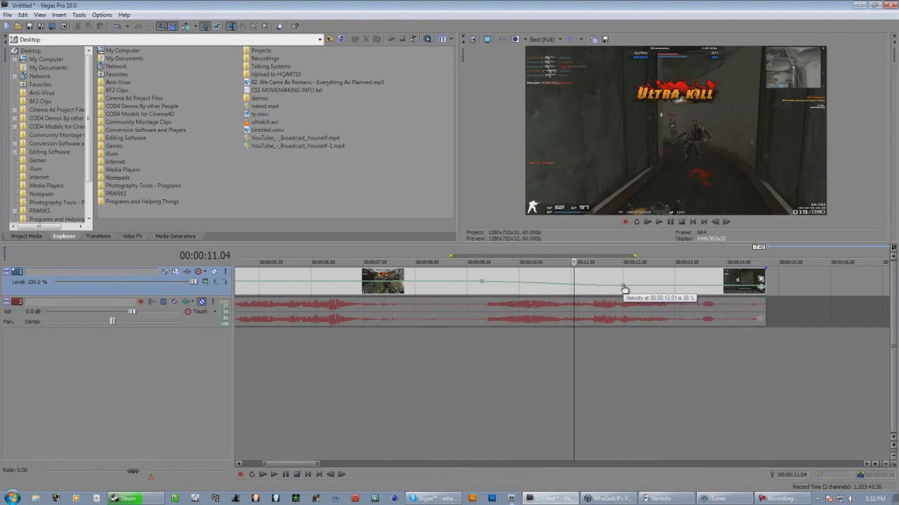
{"action": "key", "text": "ctrl+z"}
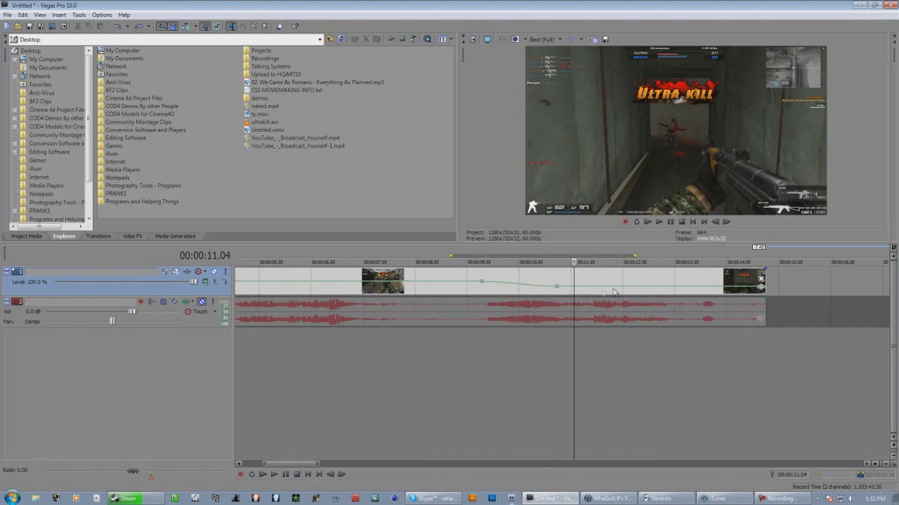
{"action": "left_click", "coordinate": [564, 295]}
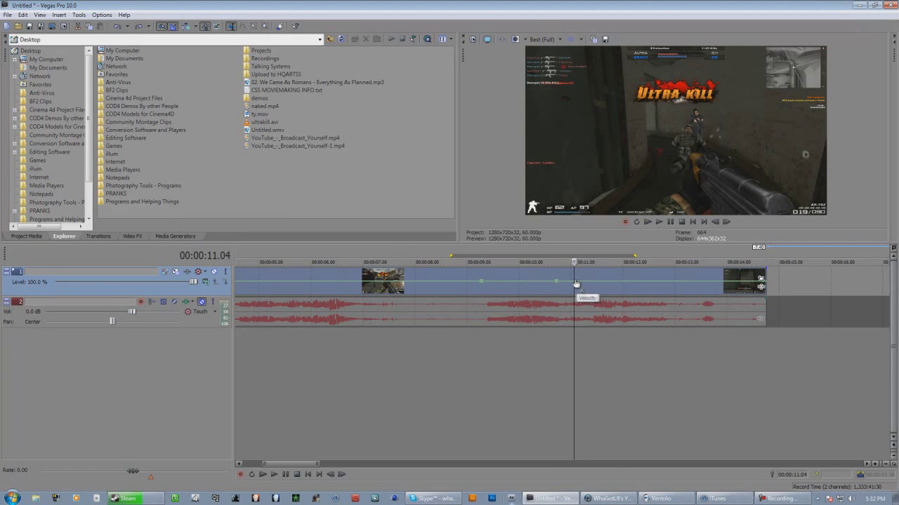
Set the velocity point to exactly 25% at the kill
{"action": "right_click", "coordinate": [574, 283]}
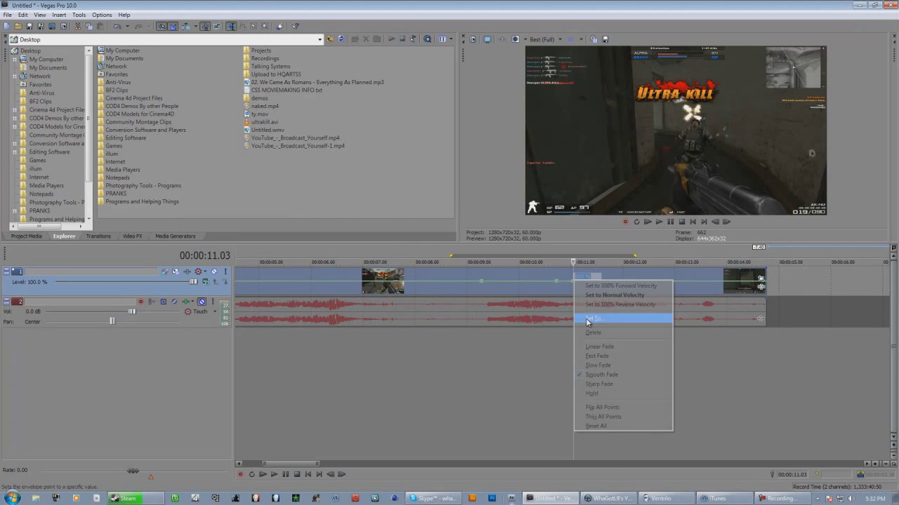
{"action": "left_click", "coordinate": [587, 320]}
{"action": "type", "text": "25"}
{"action": "key", "text": "Return"}
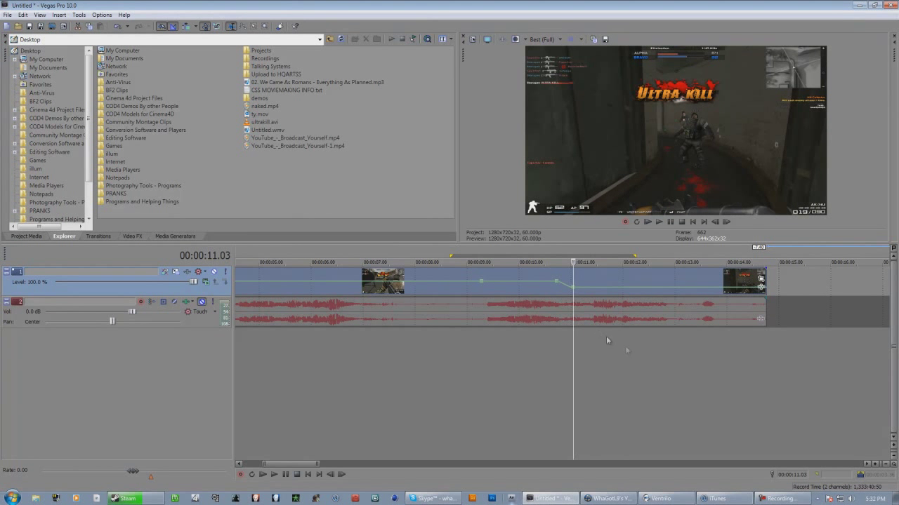
Select a loop range around the kill and play it to check the slowdown
{"action": "left_click_drag", "start_coordinate": [717, 353], "coordinate": [554, 353]}
{"action": "left_click_drag", "start_coordinate": [761, 362], "coordinate": [546, 347]}
{"action": "left_click", "coordinate": [544, 345]}
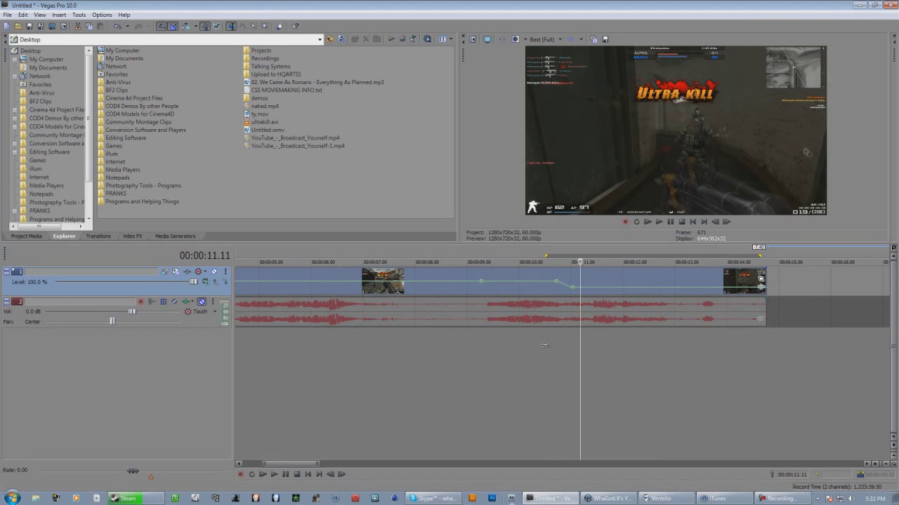
{"action": "key", "text": "space"}
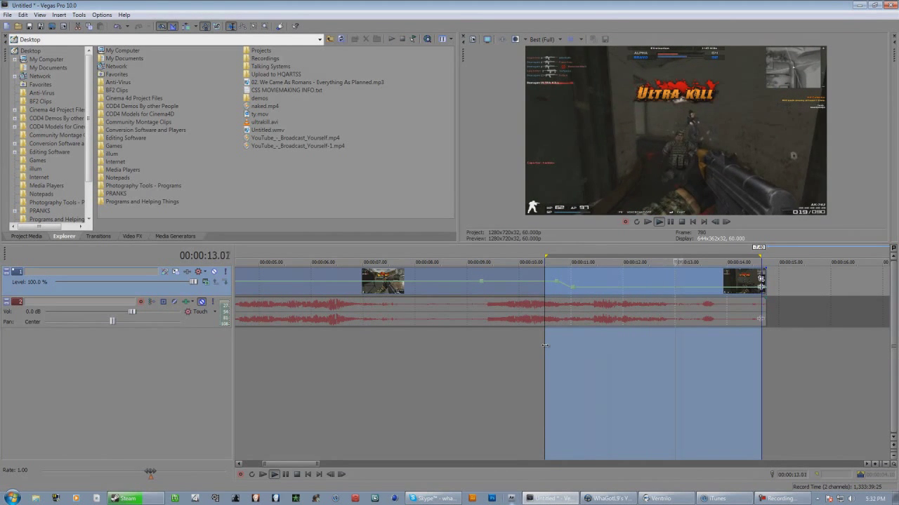
{"action": "key", "text": "space"}
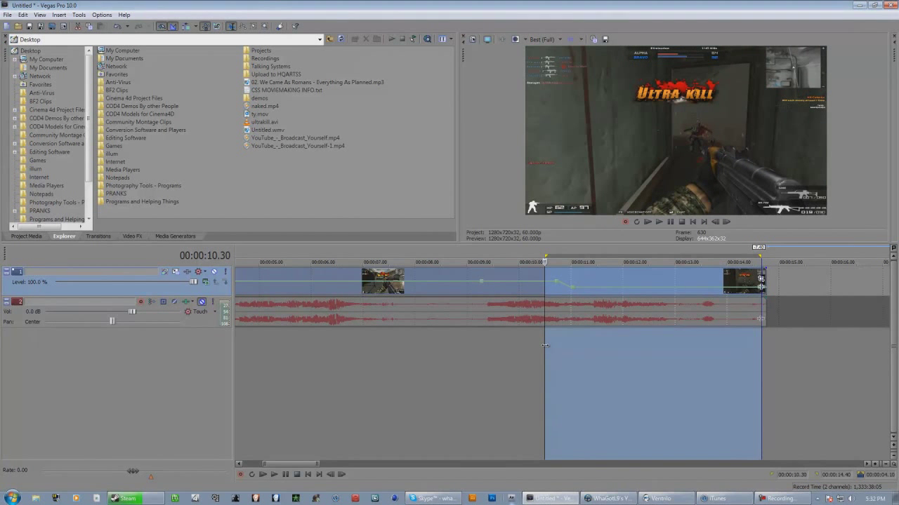
Move the playhead just past 00:00:11 and step forward to frame 719
{"action": "left_click", "coordinate": [596, 335]}
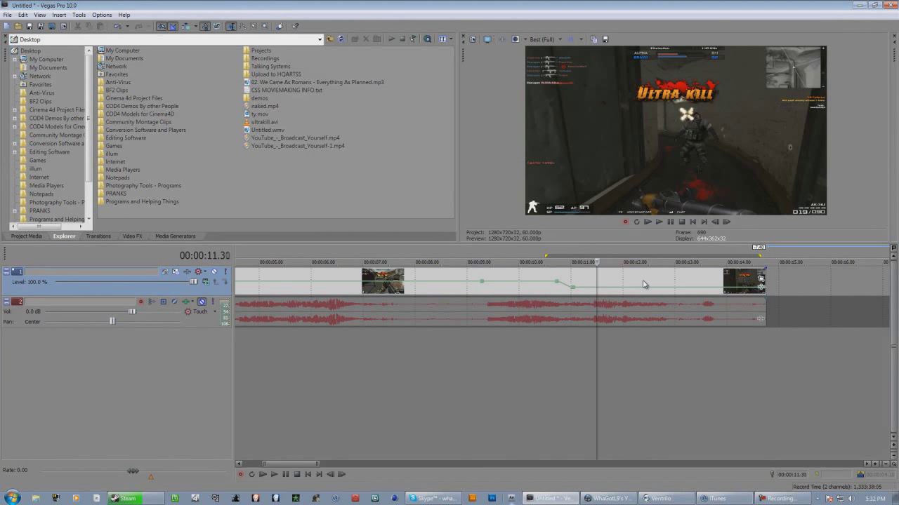
{"action": "key", "text": "Right"}
{"action": "key", "text": "Right"}
{"action": "key", "text": "Right"}
{"action": "key", "text": "Right"}
{"action": "key", "text": "Right"}
{"action": "key", "text": "Right"}
{"action": "key", "text": "Right"}
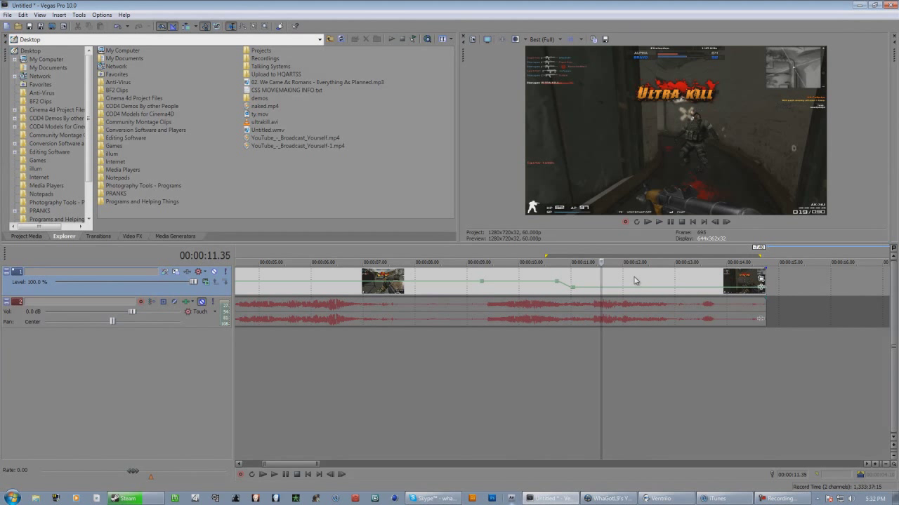
{"action": "key", "text": "Right"}
{"action": "key", "text": "Right"}
{"action": "key", "text": "Right"}
{"action": "key", "text": "Right"}
{"action": "key", "text": "Right"}
{"action": "key", "text": "Right"}
{"action": "key", "text": "Right"}
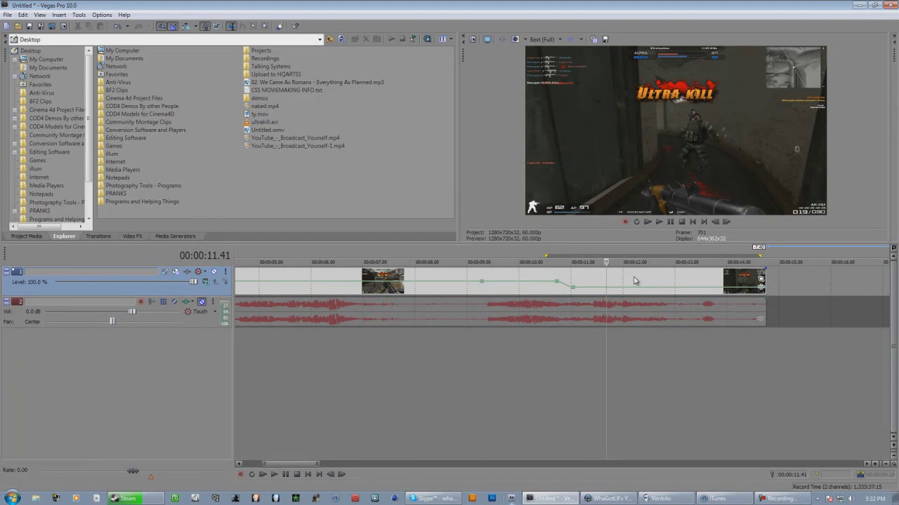
{"action": "key", "text": "Right"}
{"action": "key", "text": "Right"}
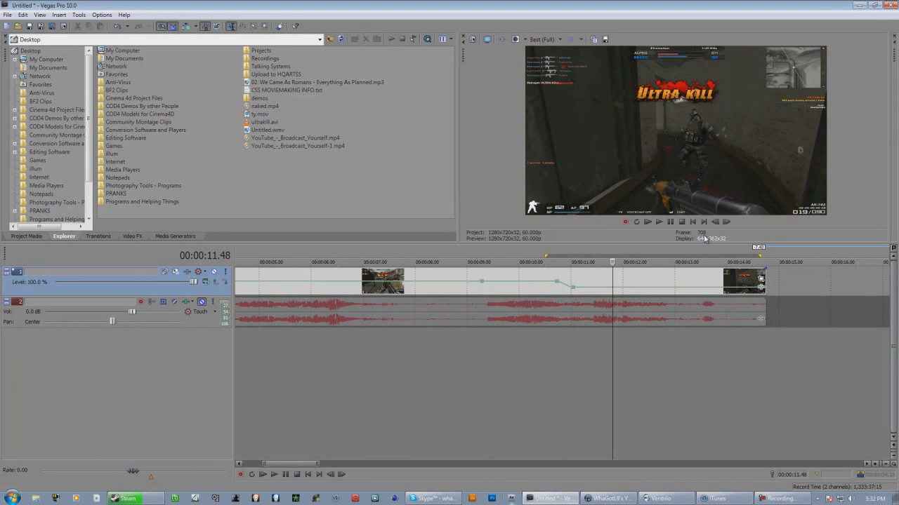
{"action": "key", "text": "Right"}
{"action": "key", "text": "Right"}
{"action": "key", "text": "Right"}
{"action": "key", "text": "Right"}
{"action": "key", "text": "Right"}
{"action": "key", "text": "Right"}
{"action": "key", "text": "Right"}
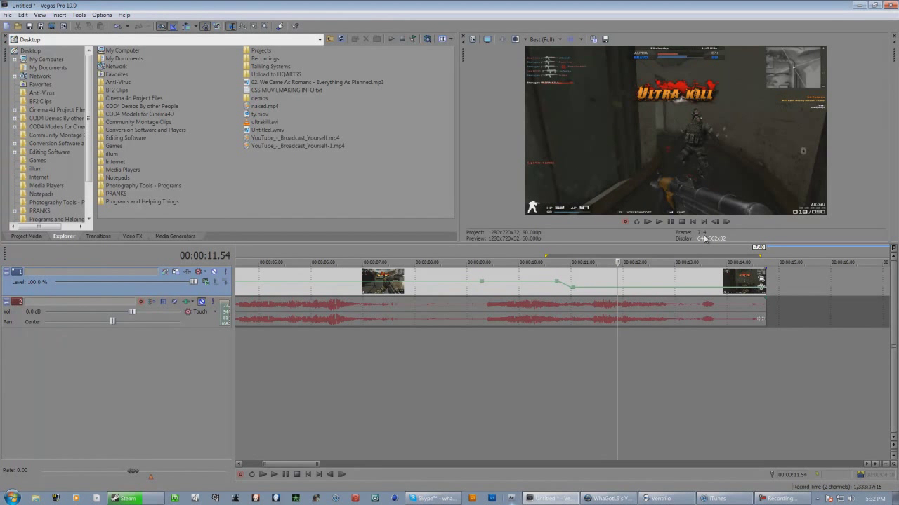
{"action": "key", "text": "Right"}
{"action": "key", "text": "Right"}
{"action": "key", "text": "Right"}
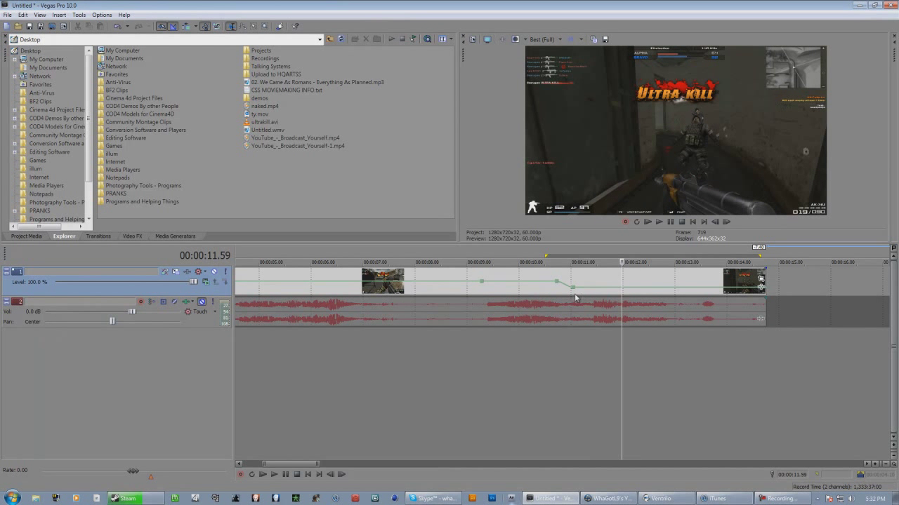
Delete the lowered velocity point and minimize everything to the desktop
{"action": "right_click", "coordinate": [574, 290]}
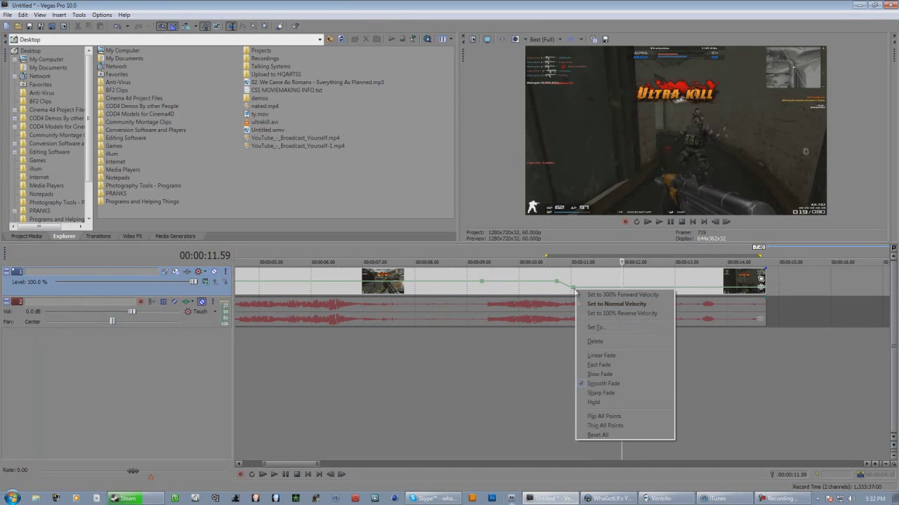
{"action": "left_click", "coordinate": [593, 342]}
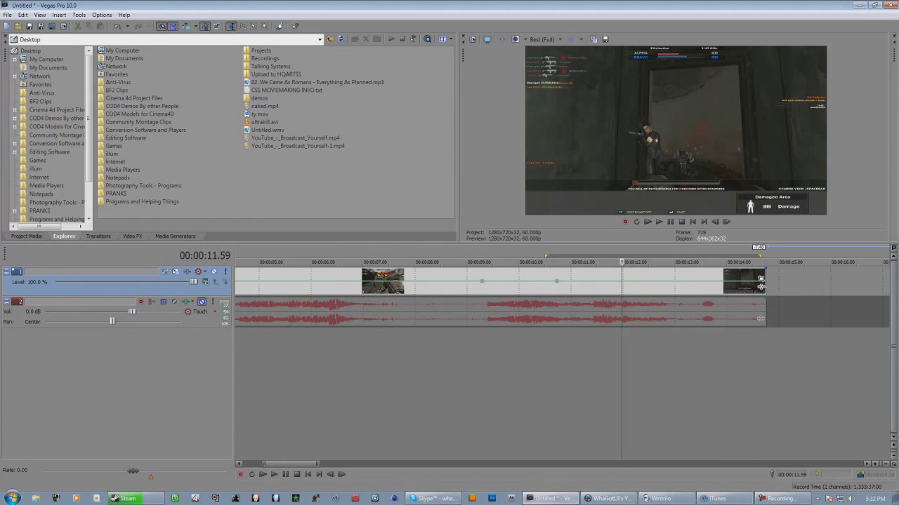
{"action": "left_click", "coordinate": [512, 499]}
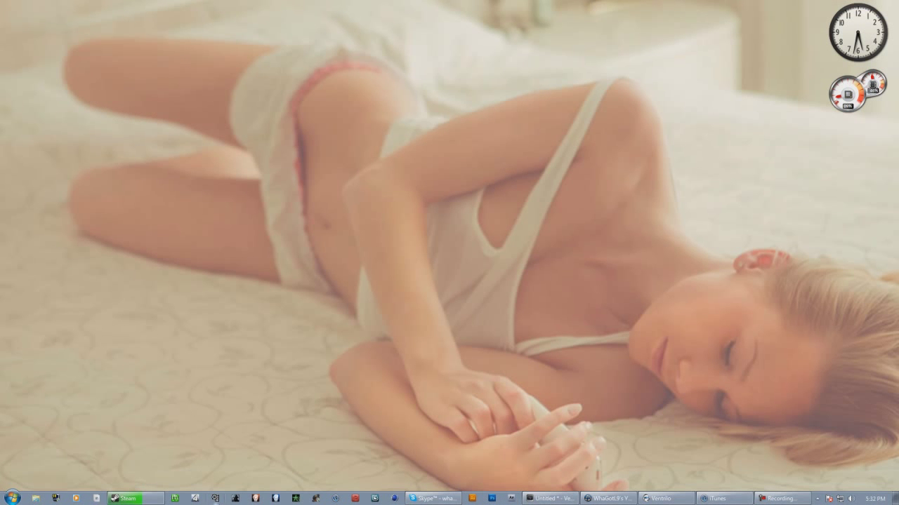
Launch VirtualDub from the taskbar and move its window up slightly
{"action": "right_click", "coordinate": [215, 500]}
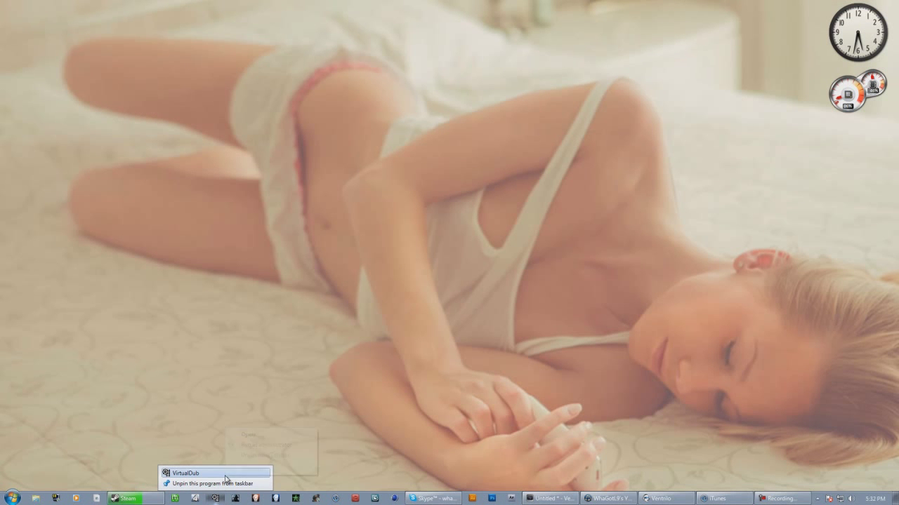
{"action": "right_click", "coordinate": [225, 475]}
{"action": "key", "text": "Escape"}
{"action": "key", "text": "Return"}
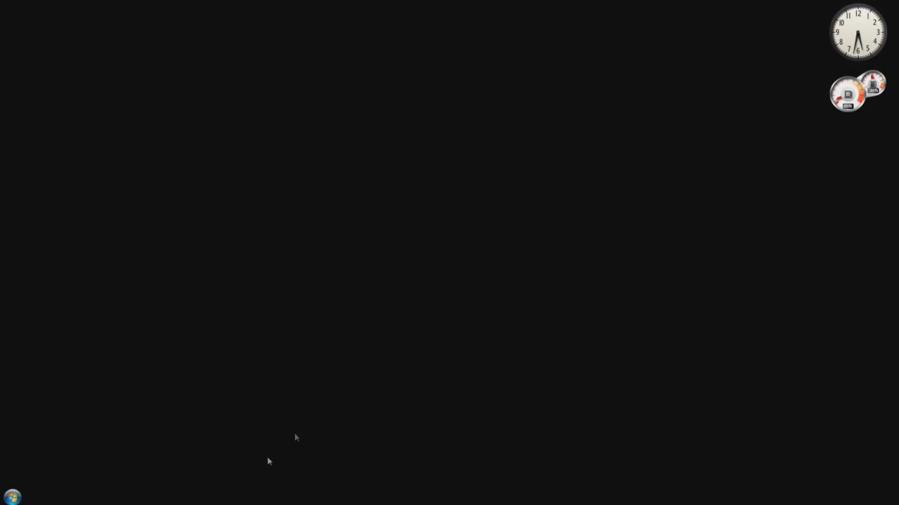
{"action": "left_click_drag", "start_coordinate": [217, 54], "coordinate": [219, 35]}
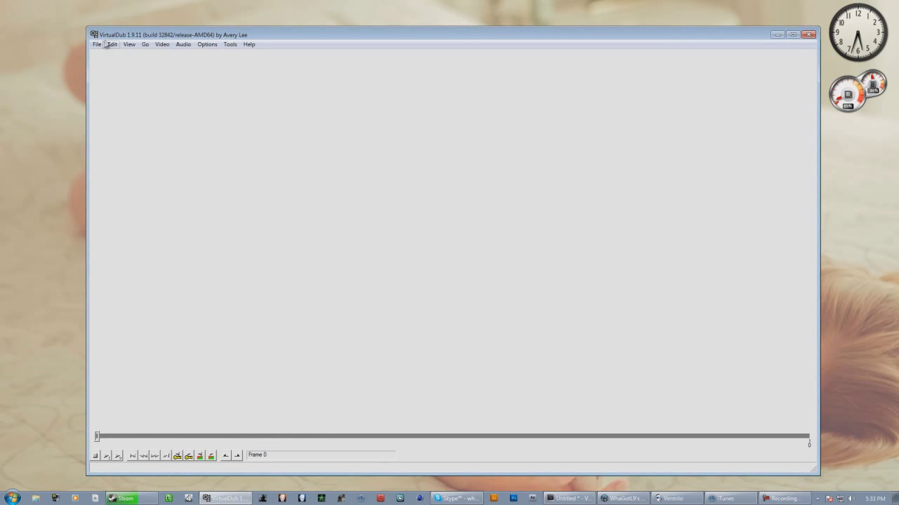
Open the video file dialog and browse from the Desktop into the Recordings folder
{"action": "left_click", "coordinate": [97, 44]}
{"action": "left_click", "coordinate": [106, 59]}
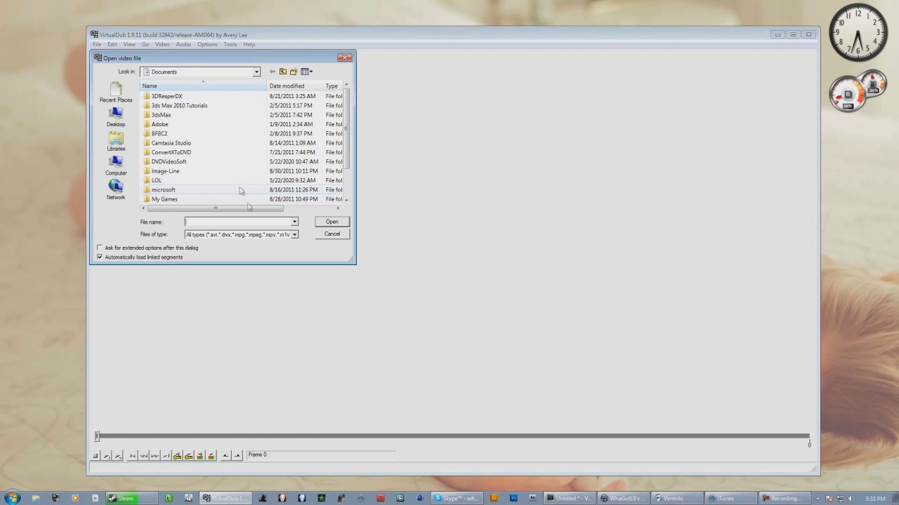
{"action": "left_click", "coordinate": [116, 118]}
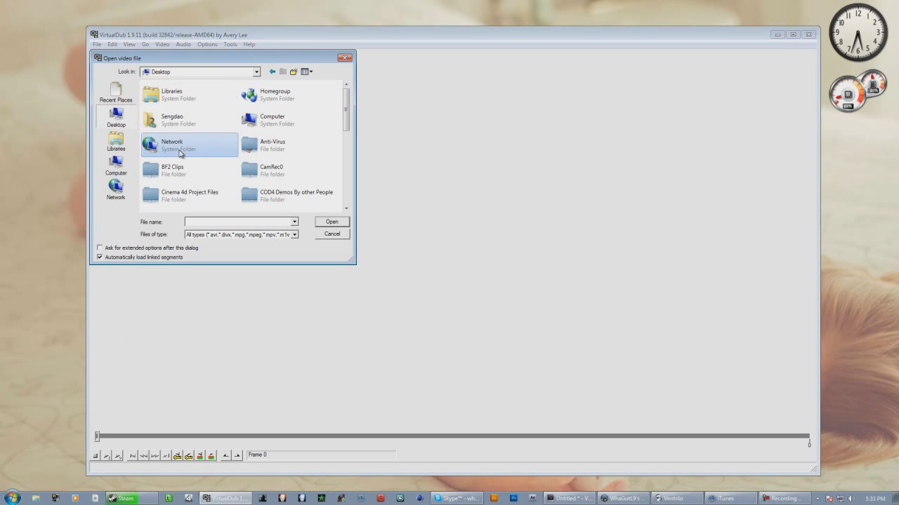
{"action": "scroll", "coordinate": [204, 175], "scroll_direction": "down", "scroll_amount": 2}
{"action": "scroll", "coordinate": [209, 182], "scroll_direction": "down", "scroll_amount": 4}
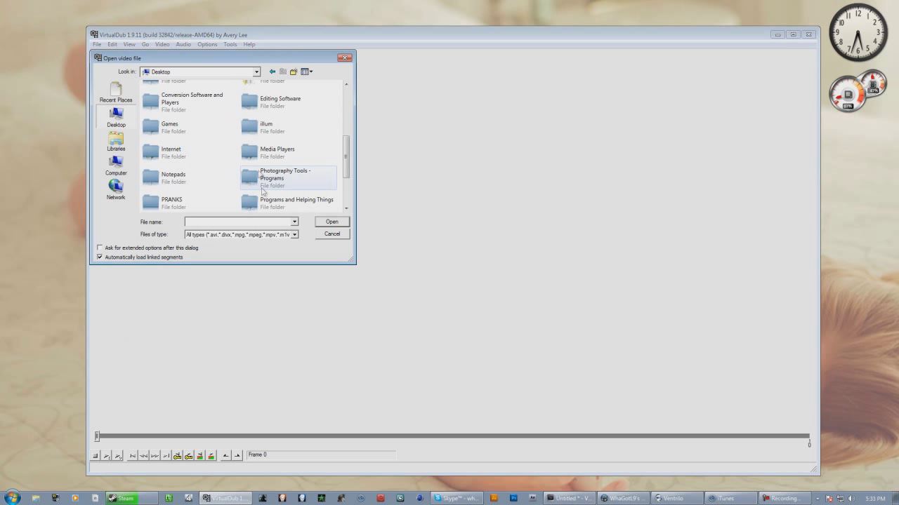
{"action": "scroll", "coordinate": [253, 175], "scroll_direction": "down", "scroll_amount": 3}
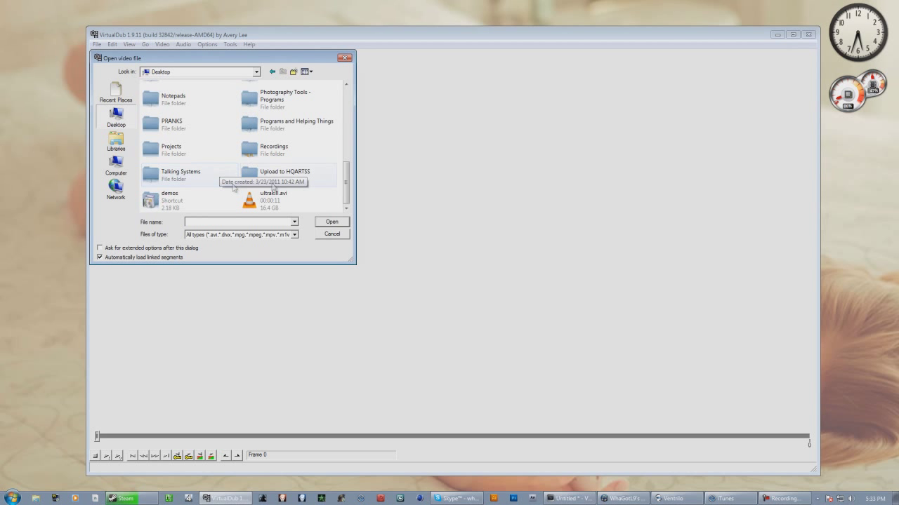
{"action": "double_click", "coordinate": [272, 148]}
Check Vegas Pro's project media for ultrakill.avi, then return to VirtualDub
{"action": "left_click", "coordinate": [570, 498]}
{"action": "left_click", "coordinate": [98, 236]}
{"action": "left_click", "coordinate": [133, 236]}
{"action": "left_click", "coordinate": [26, 238]}
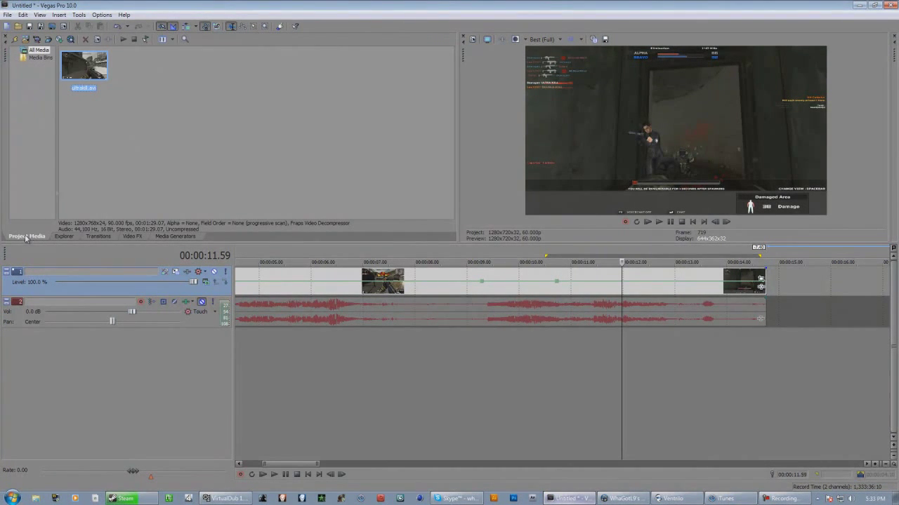
{"action": "left_click", "coordinate": [570, 499]}
Load ultrakill.avi from the Combat Arms folder and scrub toward the kill
{"action": "double_click", "coordinate": [214, 105]}
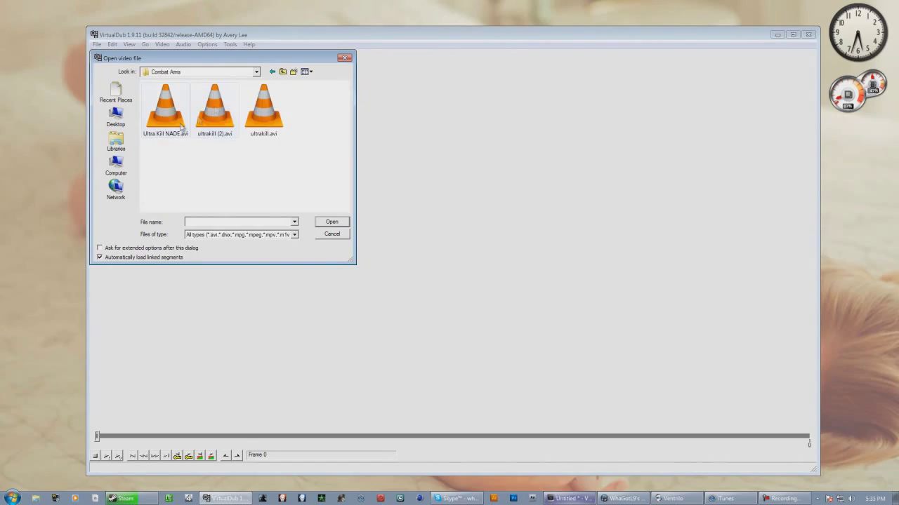
{"action": "double_click", "coordinate": [263, 105]}
{"action": "left_click_drag", "start_coordinate": [100, 436], "coordinate": [638, 453]}
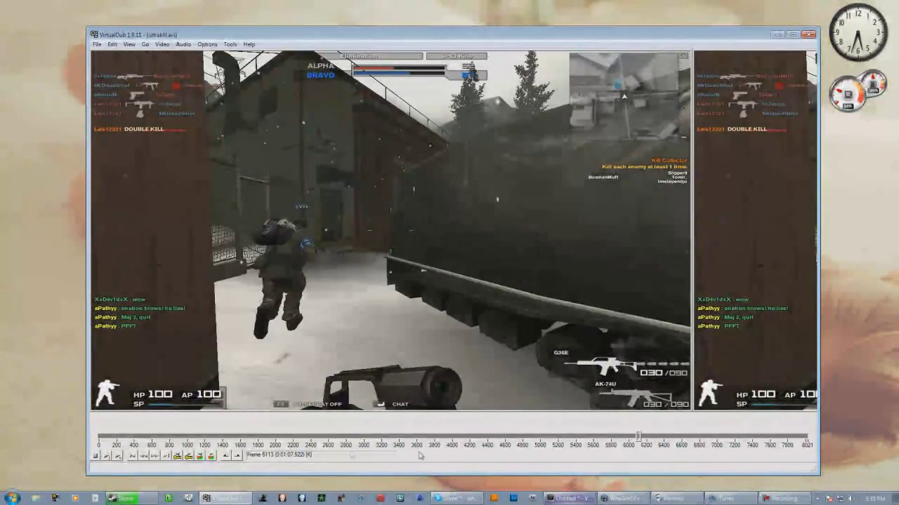
Mark frames 6113–7046 (933 frames) around the ULTRA KILL as the selection
{"action": "left_click", "coordinate": [226, 455]}
{"action": "left_click_drag", "start_coordinate": [640, 441], "coordinate": [720, 441]}
{"action": "left_click", "coordinate": [237, 456]}
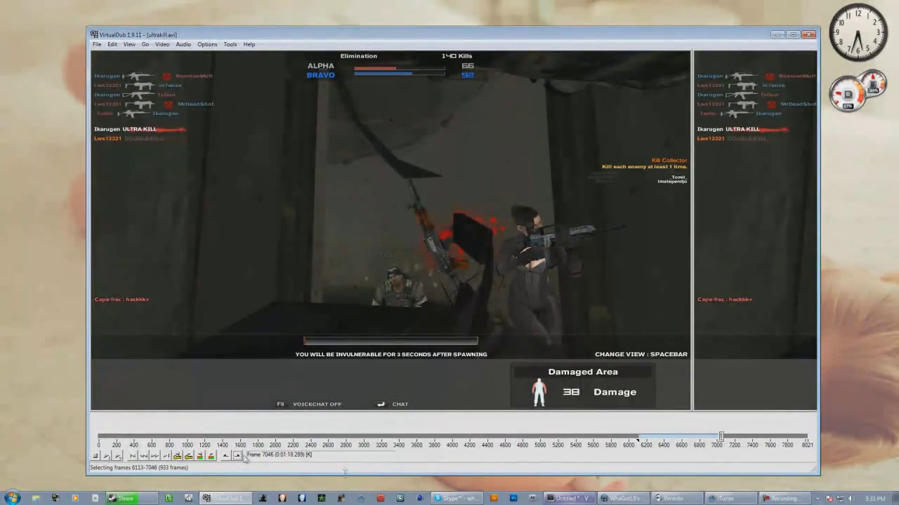
{"action": "left_click_drag", "start_coordinate": [717, 442], "coordinate": [685, 445]}
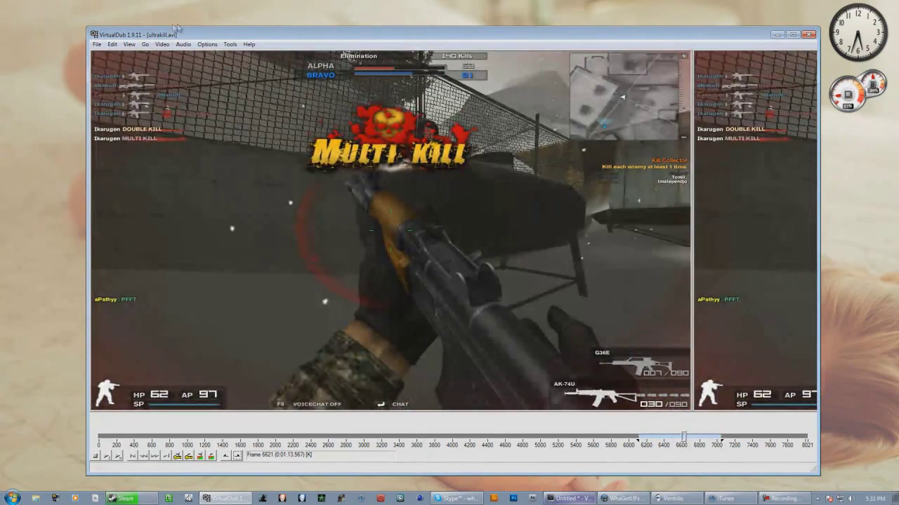
{"action": "left_click", "coordinate": [162, 44]}
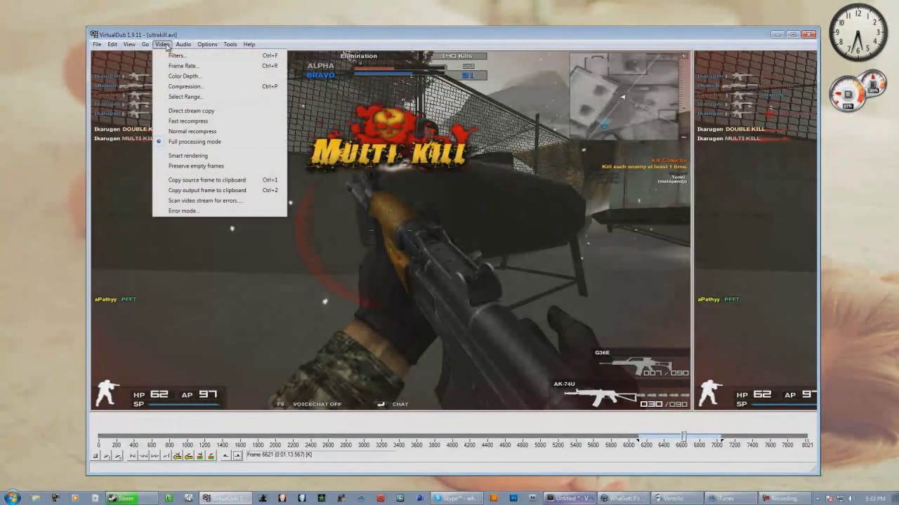
Save the Video Color Depth settings as default and accept them
{"action": "left_click", "coordinate": [184, 76]}
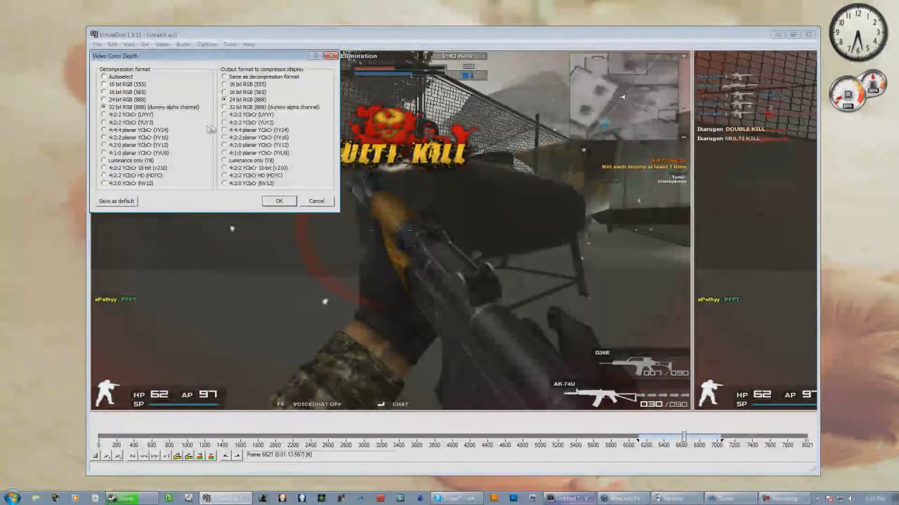
{"action": "left_click", "coordinate": [135, 200]}
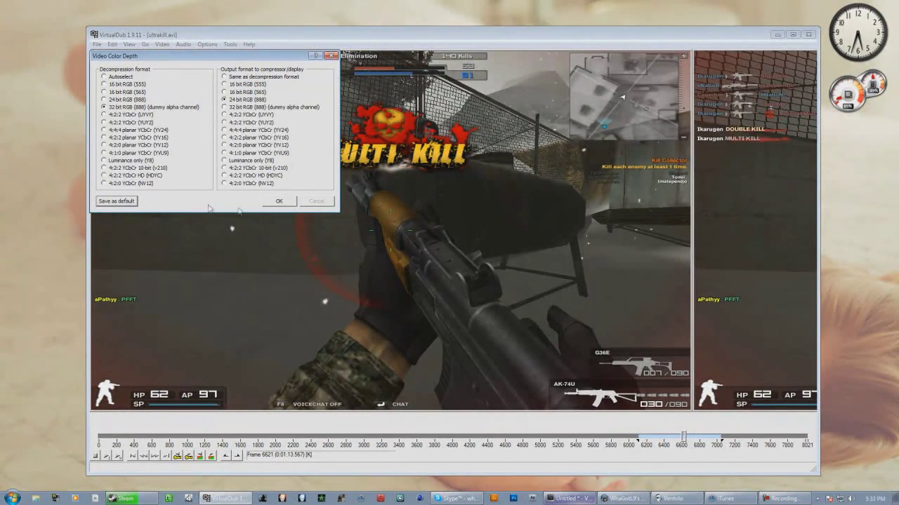
{"action": "left_click", "coordinate": [276, 202]}
Set the frame rate to convert to 500 fps
{"action": "left_click", "coordinate": [162, 44]}
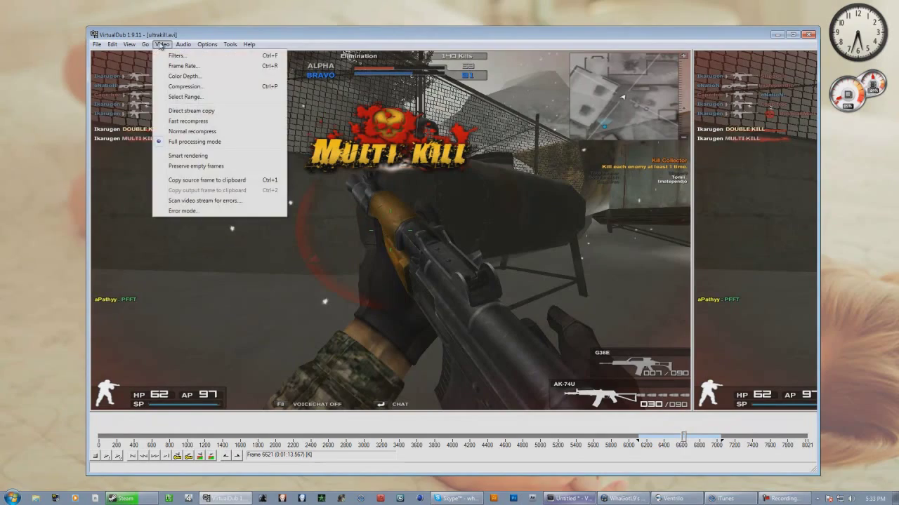
{"action": "left_click", "coordinate": [196, 68]}
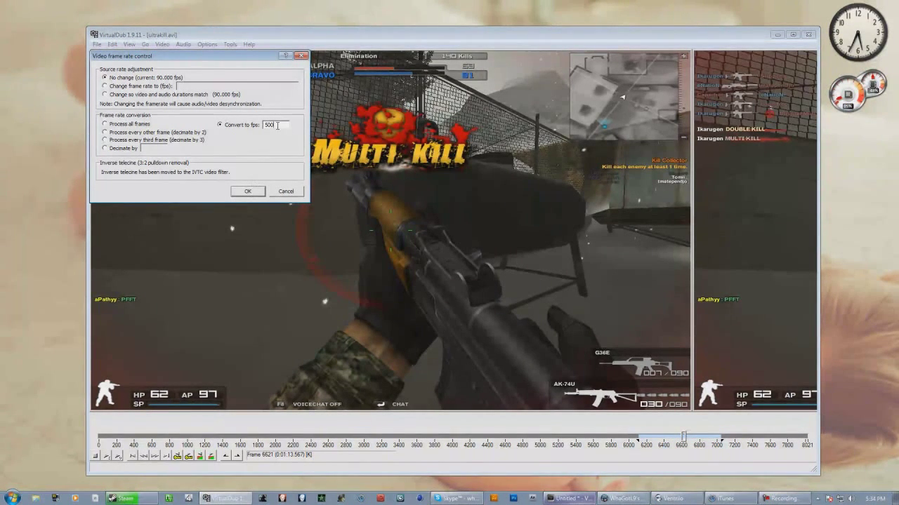
{"action": "left_click", "coordinate": [247, 191]}
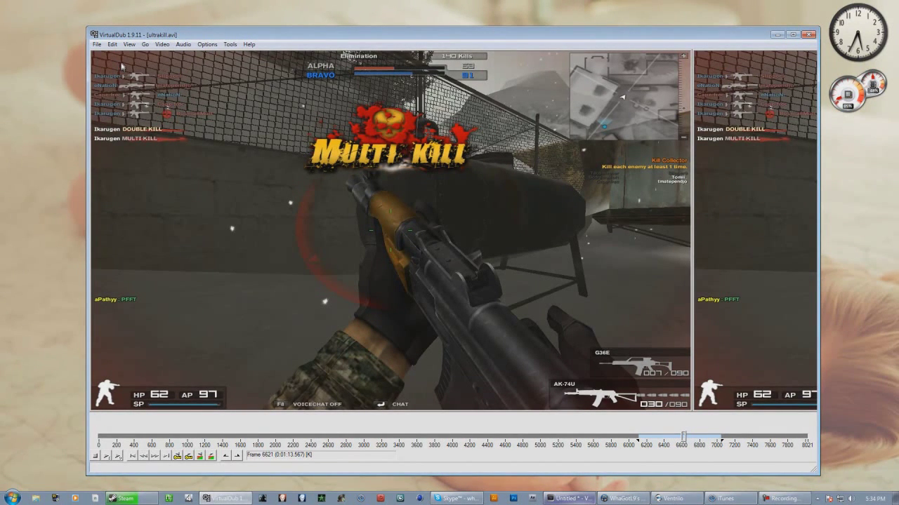
Save the output as an AVI named 's' and start rendering
{"action": "left_click", "coordinate": [97, 44]}
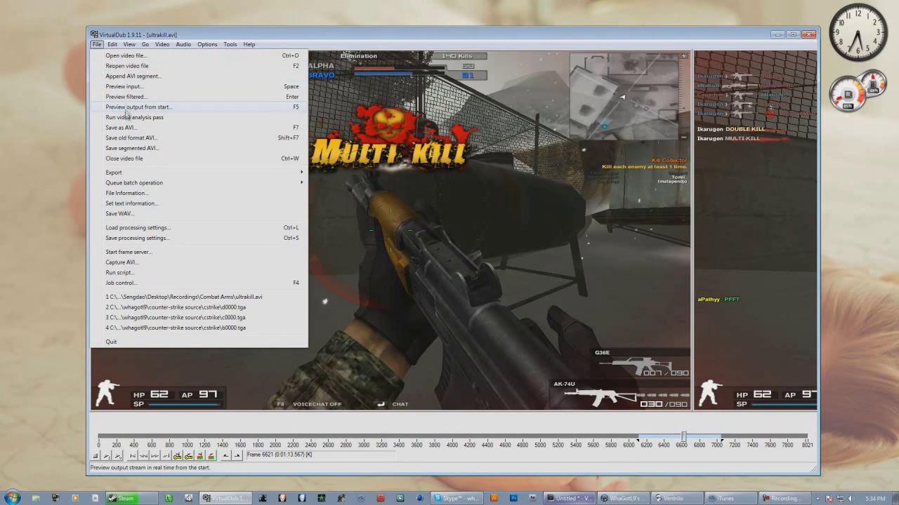
{"action": "left_click", "coordinate": [127, 128]}
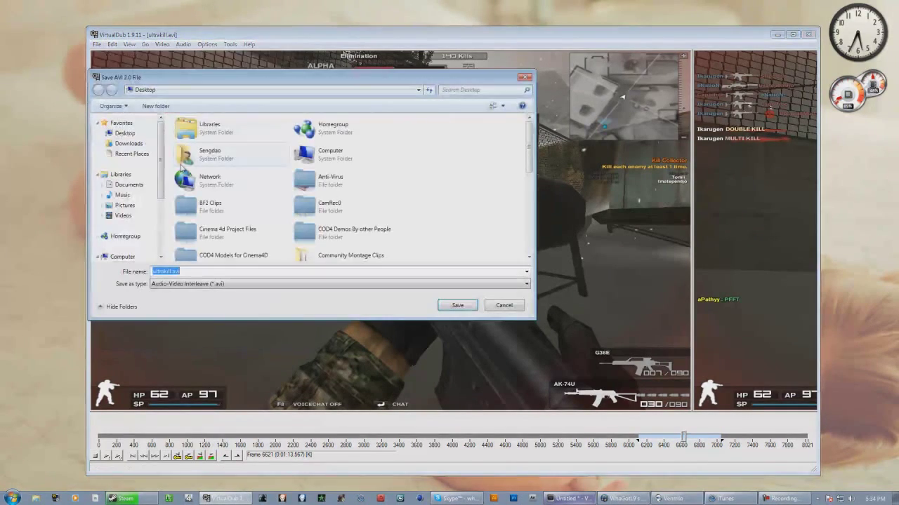
{"action": "left_click", "coordinate": [504, 306]}
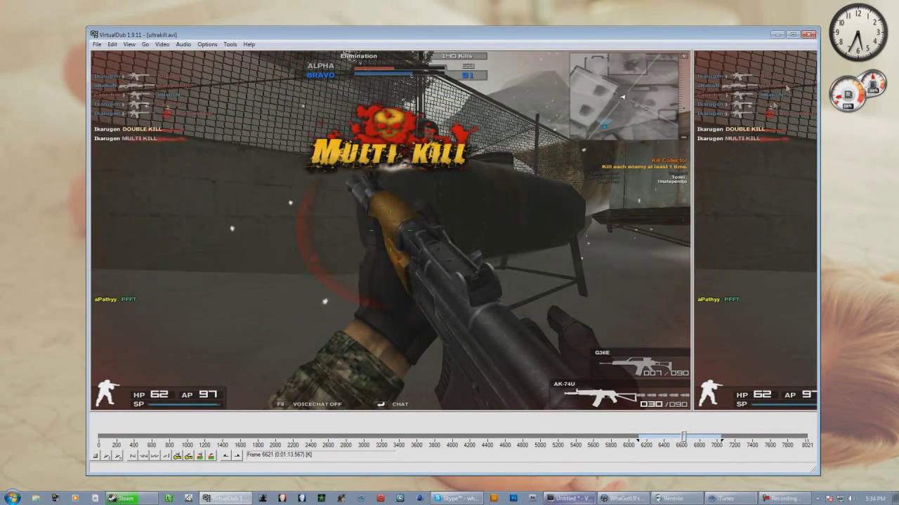
{"action": "left_click", "coordinate": [97, 44]}
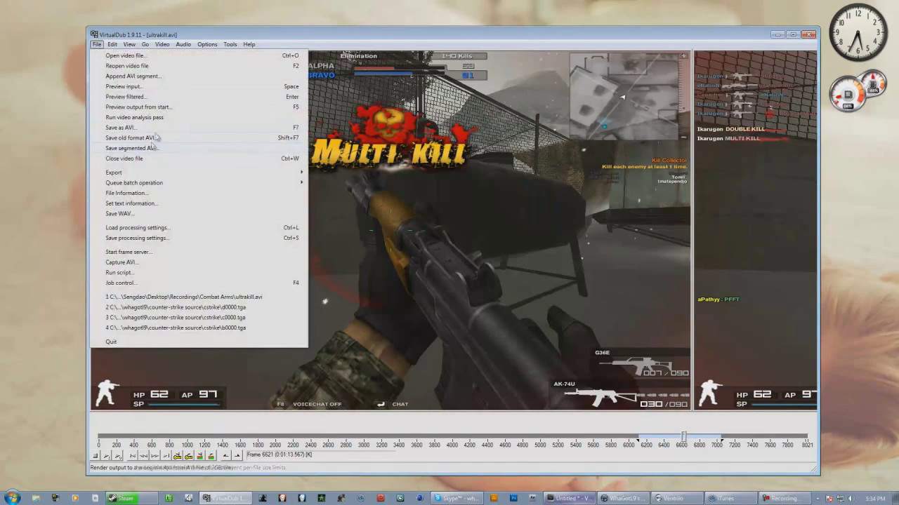
{"action": "left_click", "coordinate": [127, 127]}
{"action": "type", "text": "ss"}
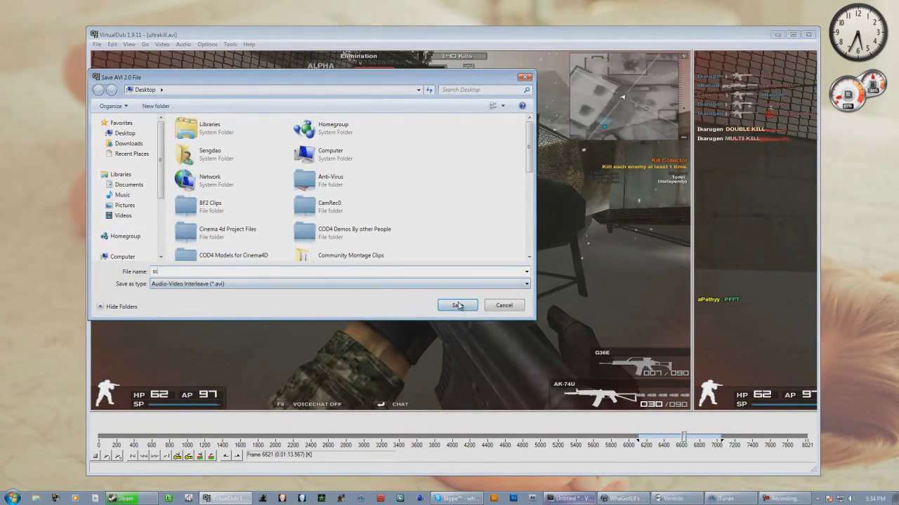
{"action": "left_click", "coordinate": [457, 304]}
Set render priority to Highest and turn off input and output video previews
{"action": "left_click", "coordinate": [483, 296]}
{"action": "left_click", "coordinate": [475, 318]}
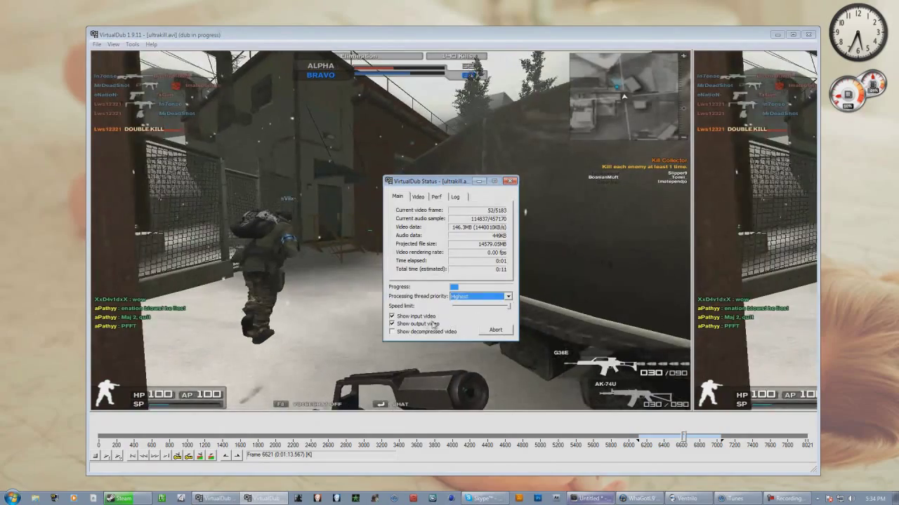
{"action": "left_click", "coordinate": [392, 324]}
{"action": "left_click", "coordinate": [392, 316]}
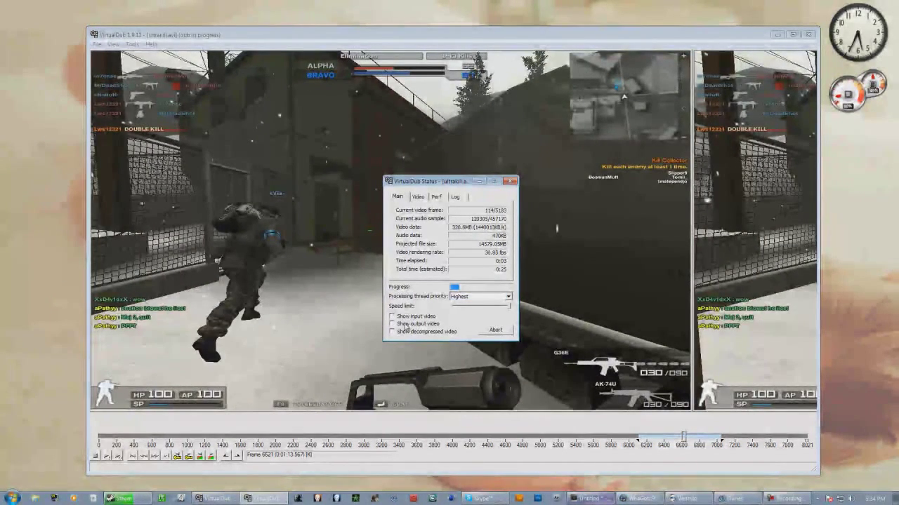
Close the status window and VirtualDub, confirming the render abort
{"action": "left_click", "coordinate": [513, 182]}
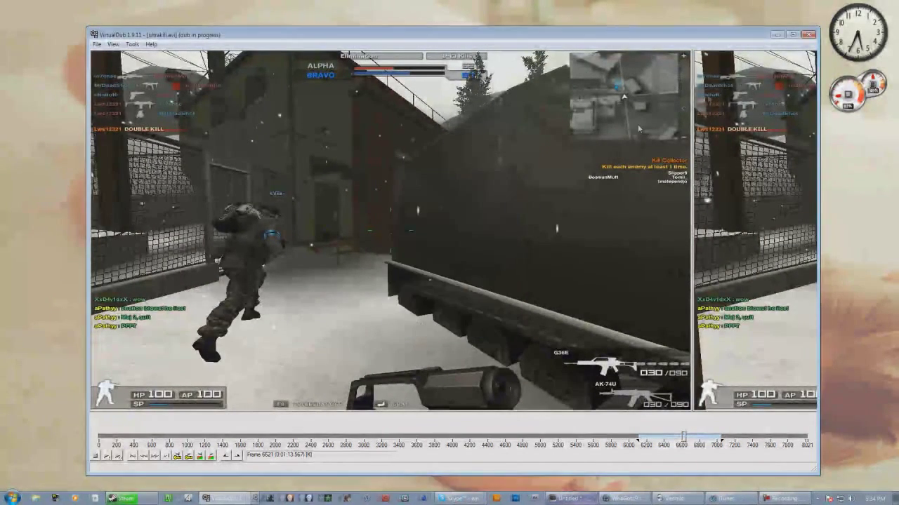
{"action": "left_click", "coordinate": [809, 35]}
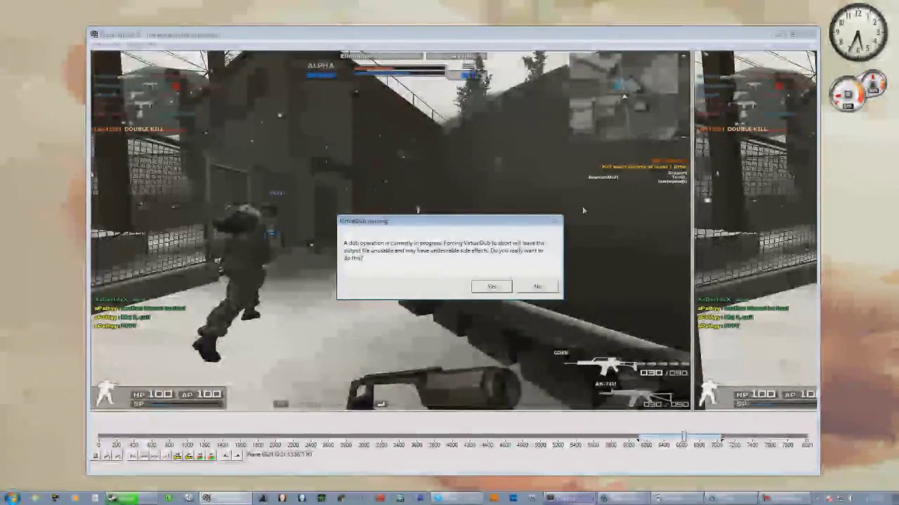
{"action": "left_click", "coordinate": [505, 289]}
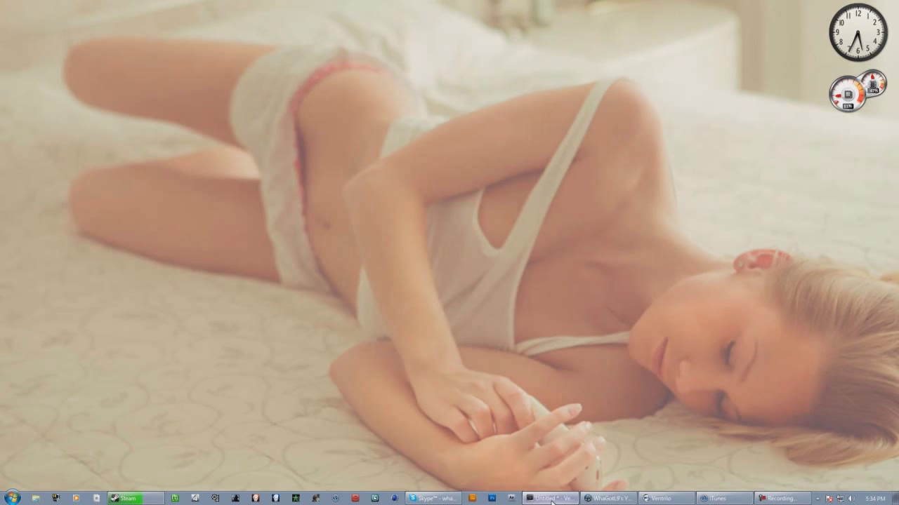
Delete the old ultrakill video event from the timeline
{"action": "scroll", "coordinate": [404, 298], "scroll_direction": "down", "scroll_amount": 3}
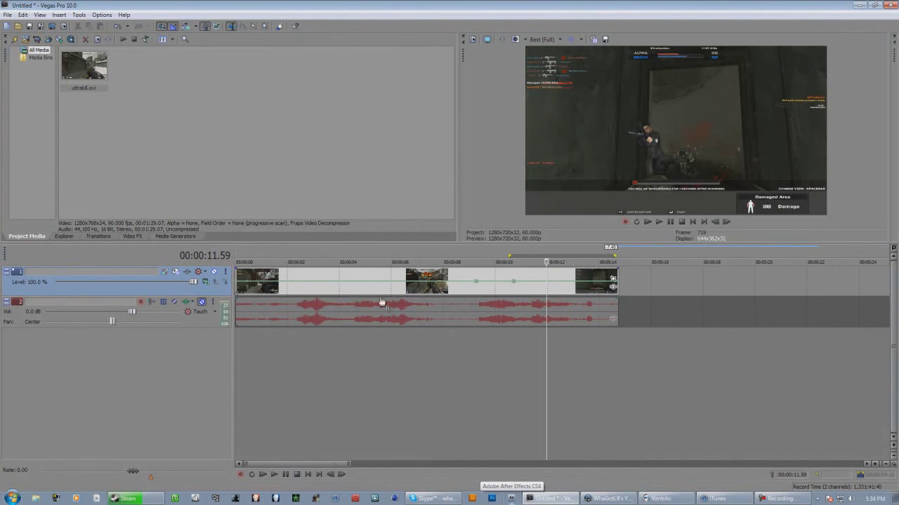
{"action": "right_click", "coordinate": [381, 290]}
{"action": "left_click", "coordinate": [415, 159]}
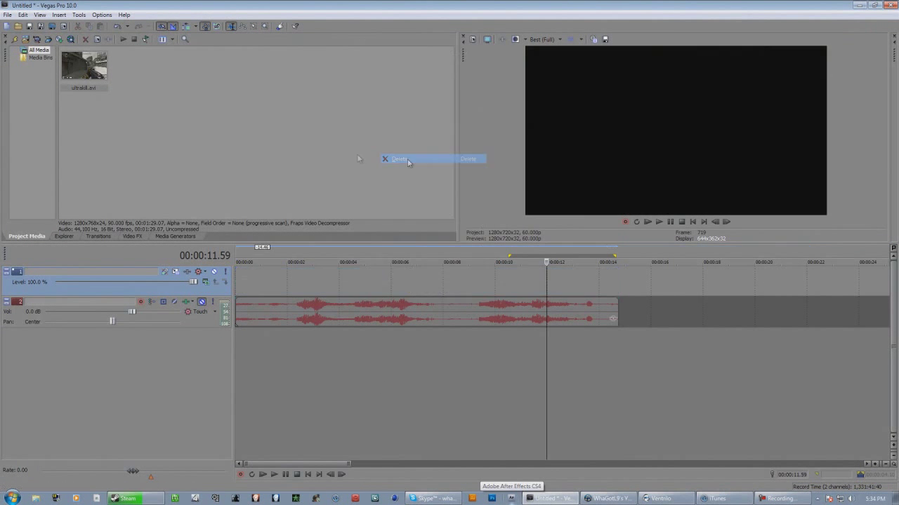
Try importing ss.avi from the Desktop and dismiss the unsupported file warning
{"action": "left_click", "coordinate": [7, 14]}
{"action": "left_click", "coordinate": [28, 37]}
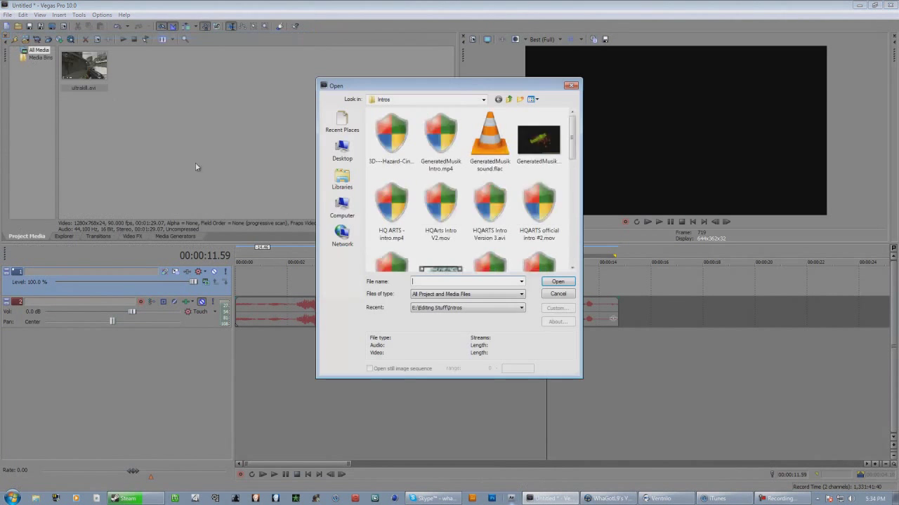
{"action": "left_click", "coordinate": [342, 151]}
{"action": "scroll", "coordinate": [456, 239], "scroll_direction": "down", "scroll_amount": 5}
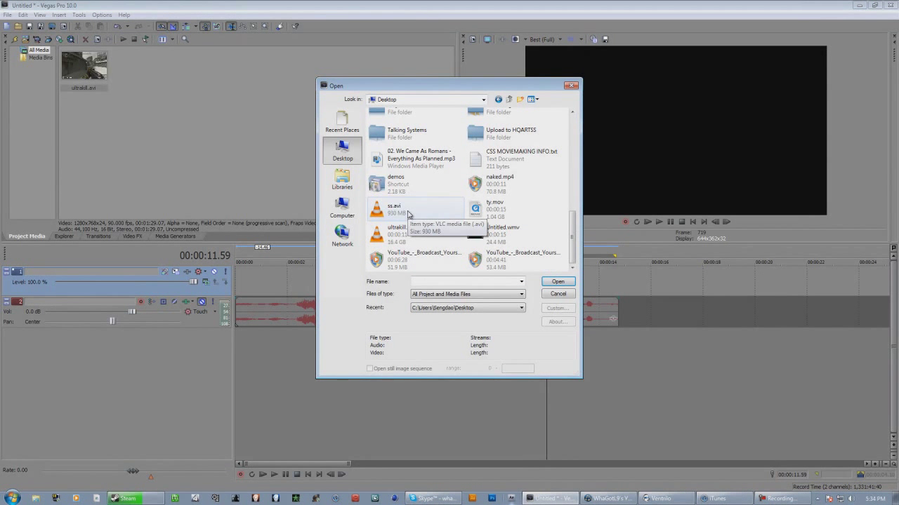
{"action": "double_click", "coordinate": [409, 214]}
{"action": "left_click", "coordinate": [433, 194]}
Import the re-rendered 500 fps ultrakill.avi from the Desktop
{"action": "left_click", "coordinate": [7, 14]}
{"action": "left_click", "coordinate": [28, 32]}
{"action": "scroll", "coordinate": [402, 238], "scroll_direction": "down", "scroll_amount": 10}
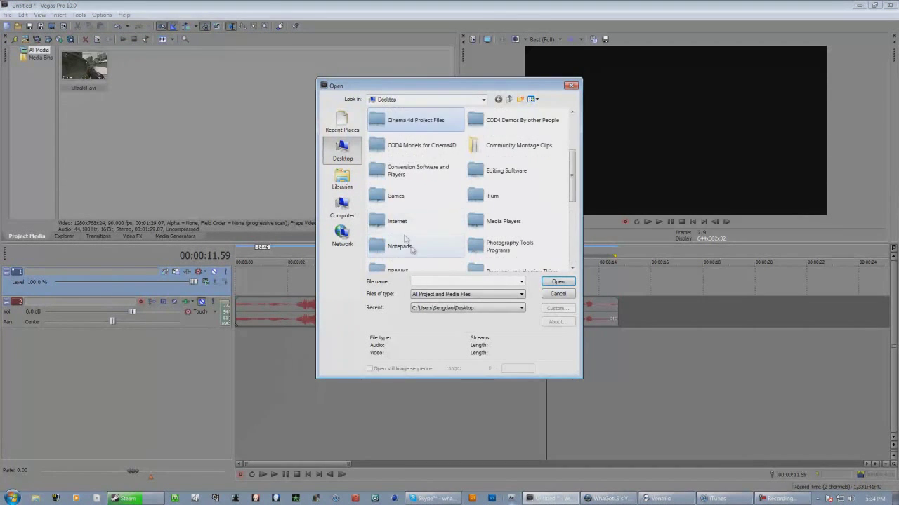
{"action": "double_click", "coordinate": [400, 233]}
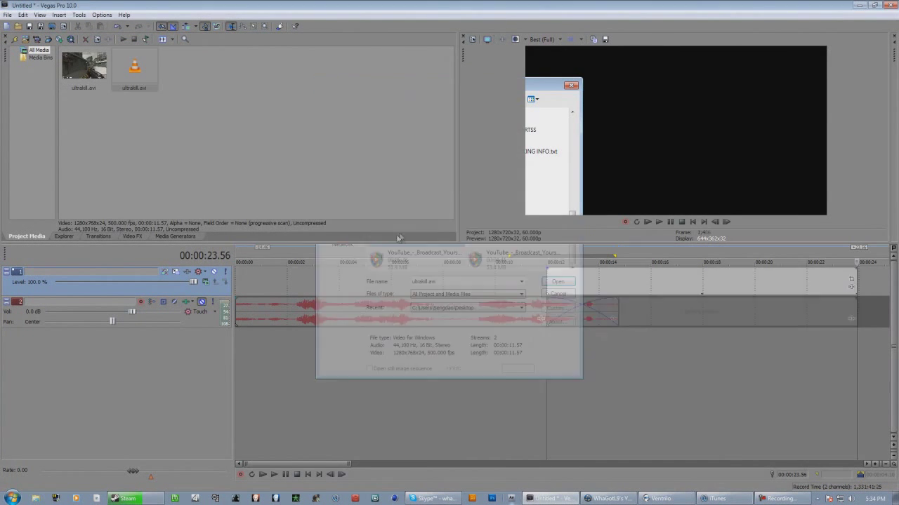
Review the new event's properties without changes, then insert a new video track
{"action": "right_click", "coordinate": [614, 289]}
{"action": "left_click", "coordinate": [623, 282]}
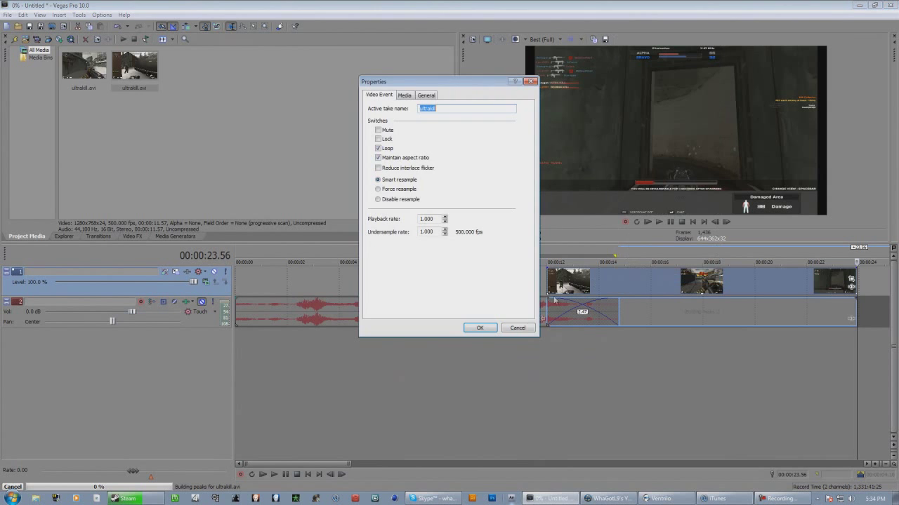
{"action": "left_click", "coordinate": [528, 328]}
{"action": "right_click", "coordinate": [118, 283]}
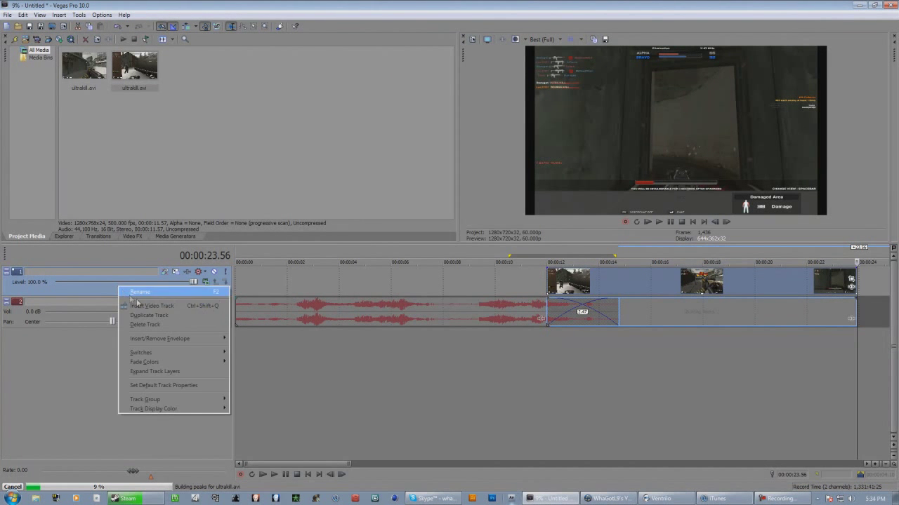
{"action": "left_click", "coordinate": [140, 293]}
Move the ultrakill clip earlier to about 00:00:10 and park the playhead near 00:00:11.04
{"action": "left_click_drag", "start_coordinate": [616, 325], "coordinate": [372, 307]}
{"action": "left_click", "coordinate": [542, 310]}
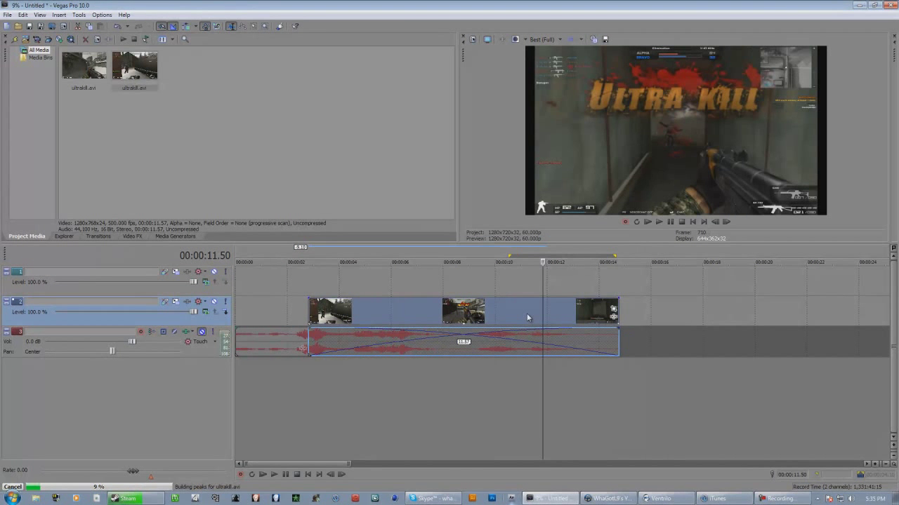
{"action": "left_click", "coordinate": [532, 317]}
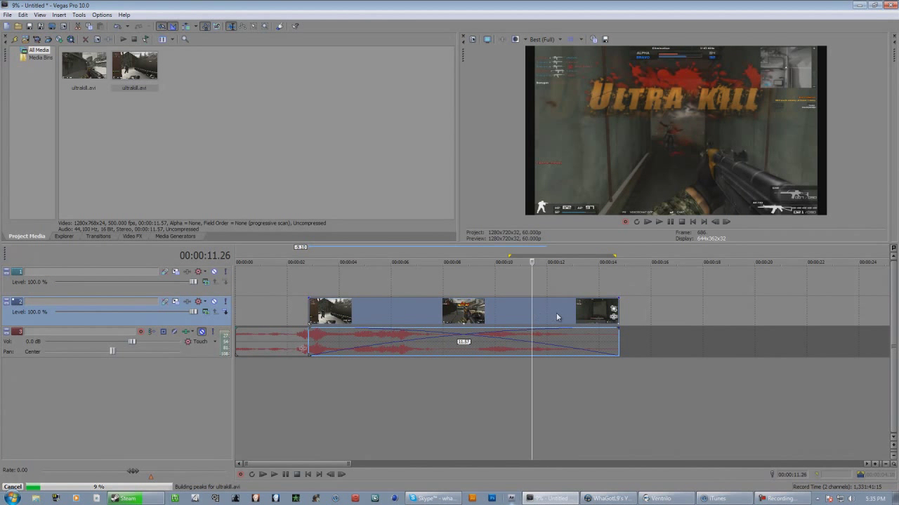
{"action": "left_click", "coordinate": [523, 316]}
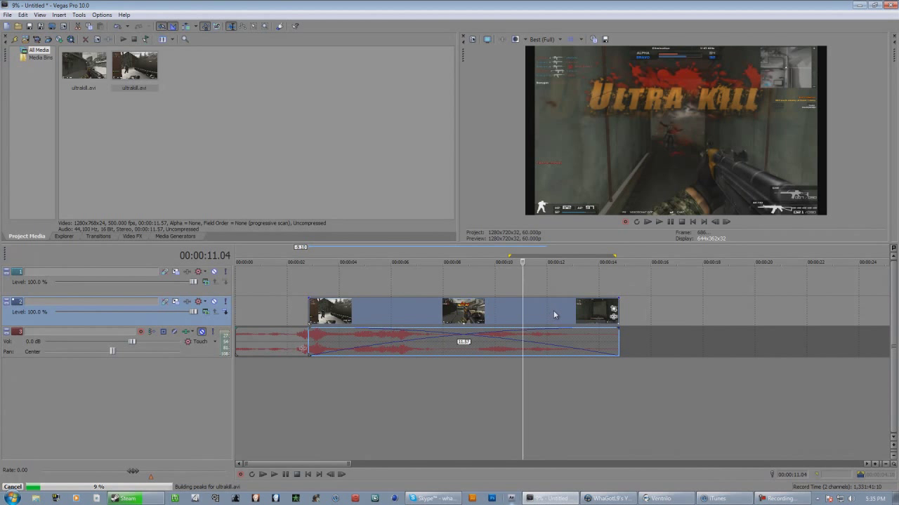
Check the preview quality choices, leaving it at Preview (Auto)
{"action": "left_click", "coordinate": [544, 39]}
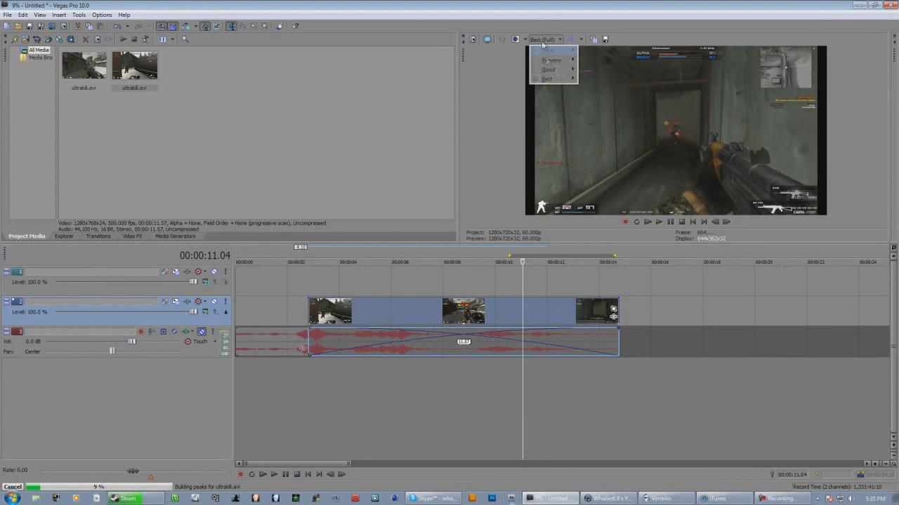
{"action": "mouse_move", "coordinate": [555, 70]}
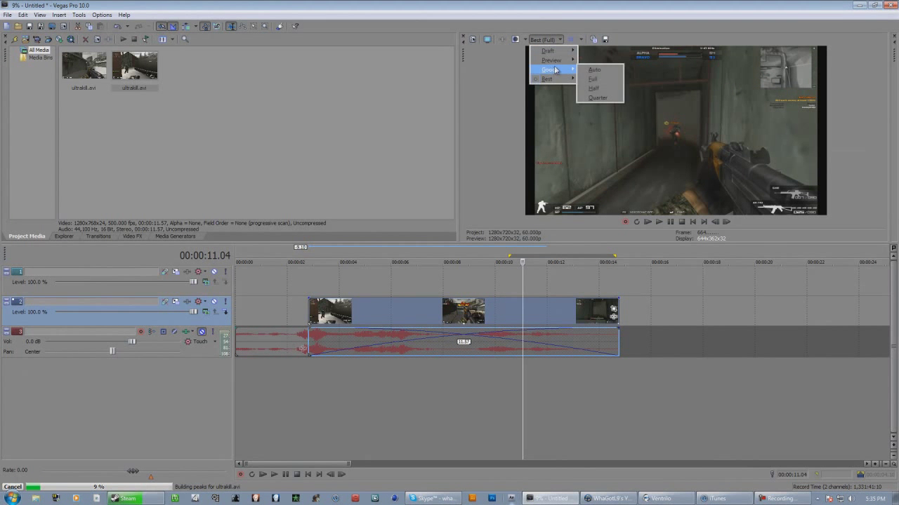
{"action": "left_click", "coordinate": [534, 297]}
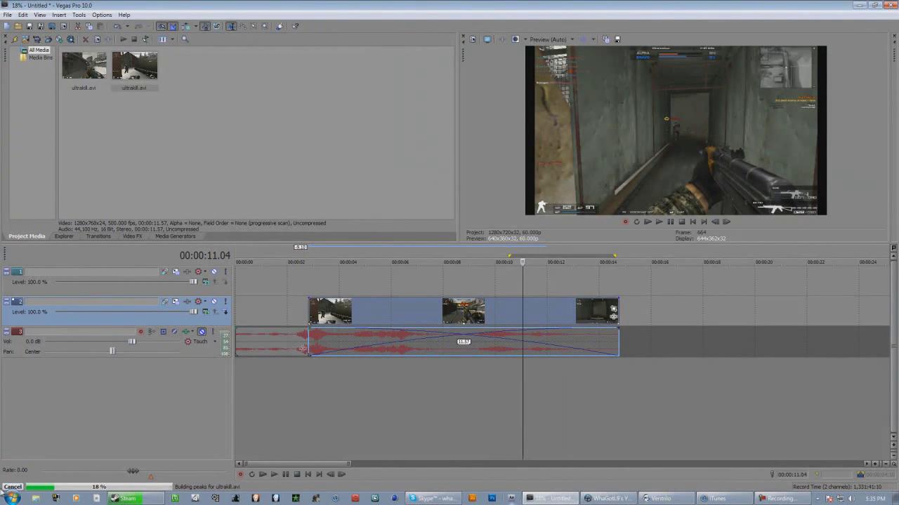
Turn on Disable resample in the ultrakill video event's properties
{"action": "right_click", "coordinate": [535, 312]}
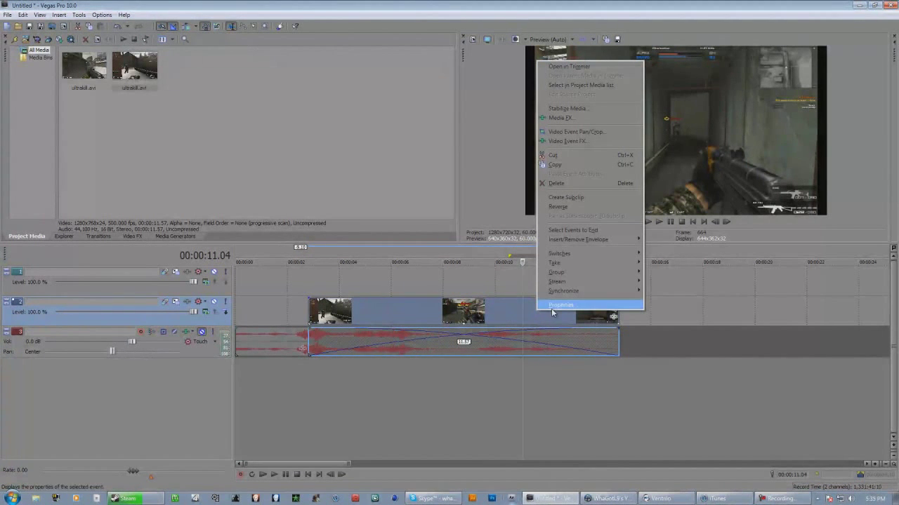
{"action": "left_click", "coordinate": [551, 308]}
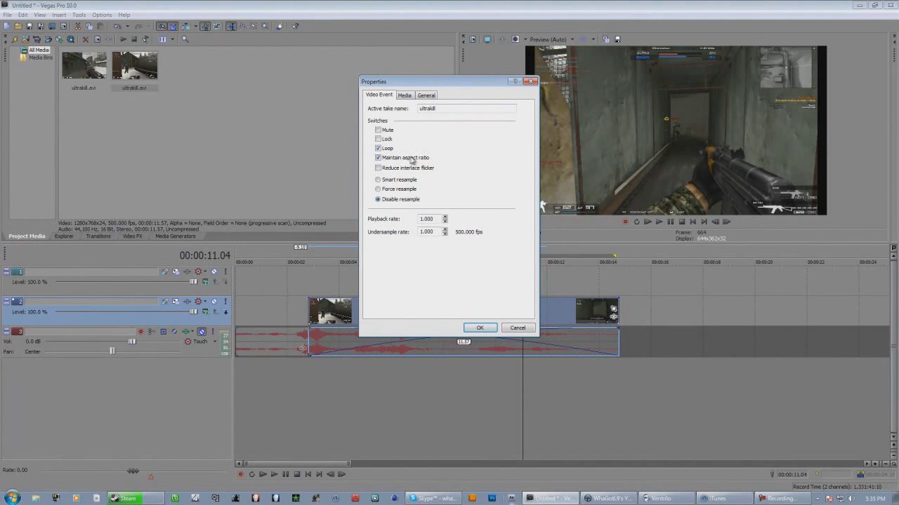
{"action": "left_click", "coordinate": [480, 328]}
Insert a velocity envelope on the ultrakill video event
{"action": "scroll", "coordinate": [532, 313], "scroll_direction": "up", "scroll_amount": 3}
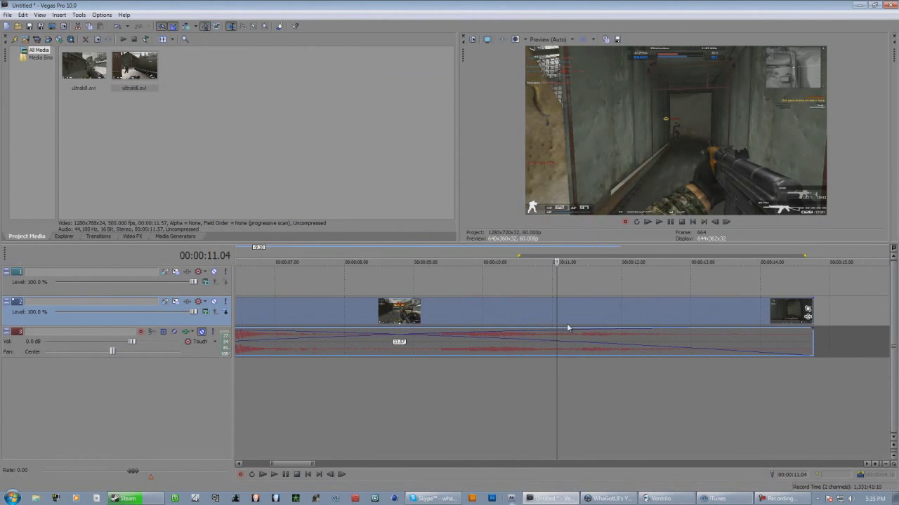
{"action": "right_click", "coordinate": [568, 321]}
{"action": "mouse_move", "coordinate": [656, 251]}
{"action": "left_click", "coordinate": [693, 251]}
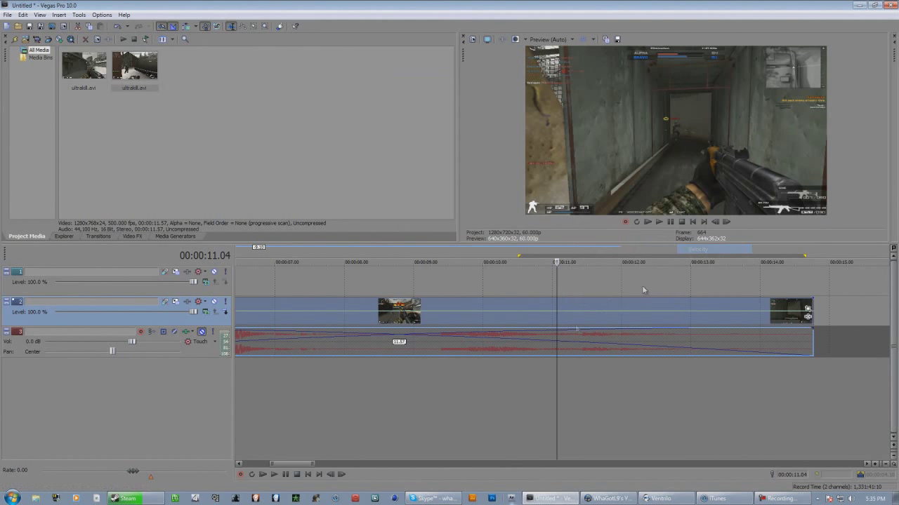
Add velocity envelope points, one at the kill near 12.08, and set a lower speed value
{"action": "double_click", "coordinate": [557, 313]}
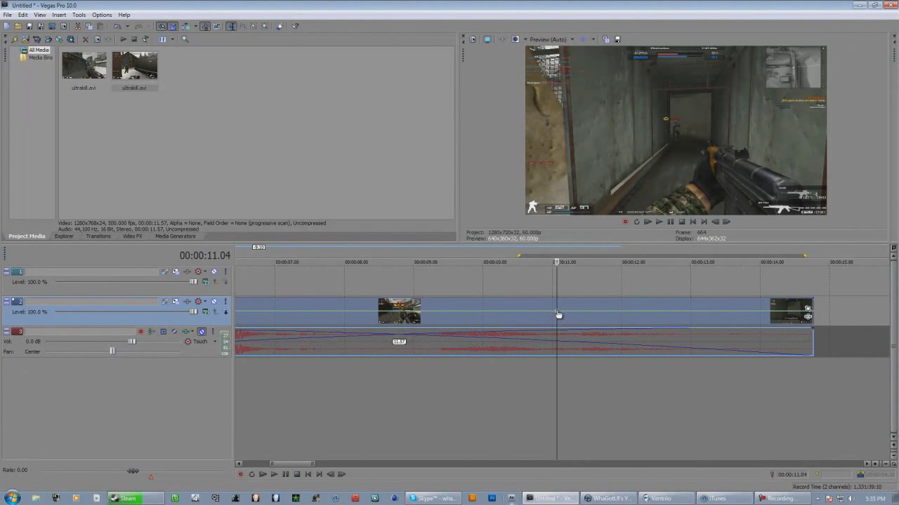
{"action": "left_click", "coordinate": [632, 290]}
{"action": "double_click", "coordinate": [632, 313]}
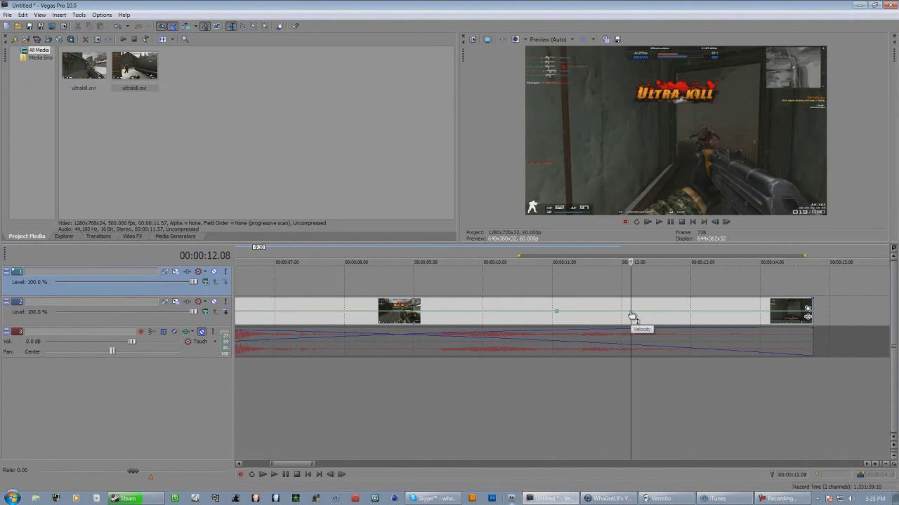
{"action": "right_click", "coordinate": [654, 316]}
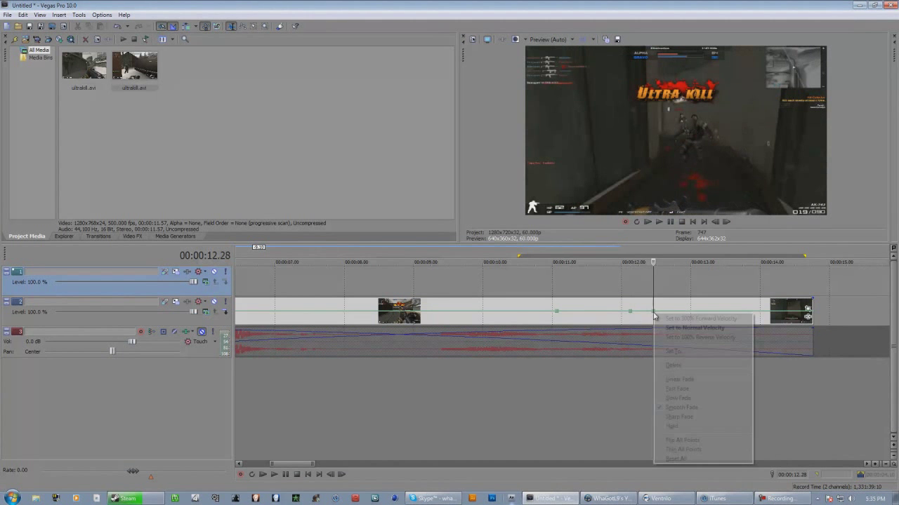
{"action": "left_click", "coordinate": [675, 348]}
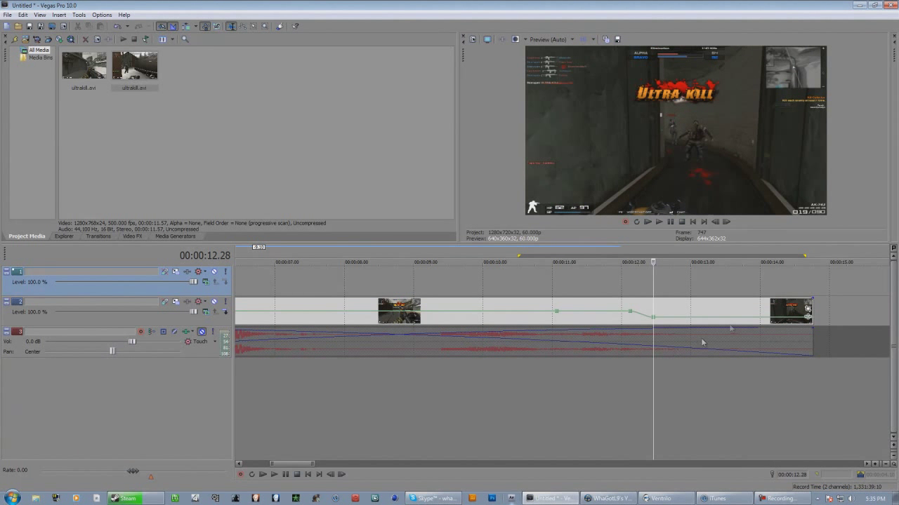
Select from 12.04 to the clip's end and play it back to check the slowdown
{"action": "left_click_drag", "start_coordinate": [811, 271], "coordinate": [626, 275]}
{"action": "left_click", "coordinate": [626, 275]}
{"action": "key", "text": "space"}
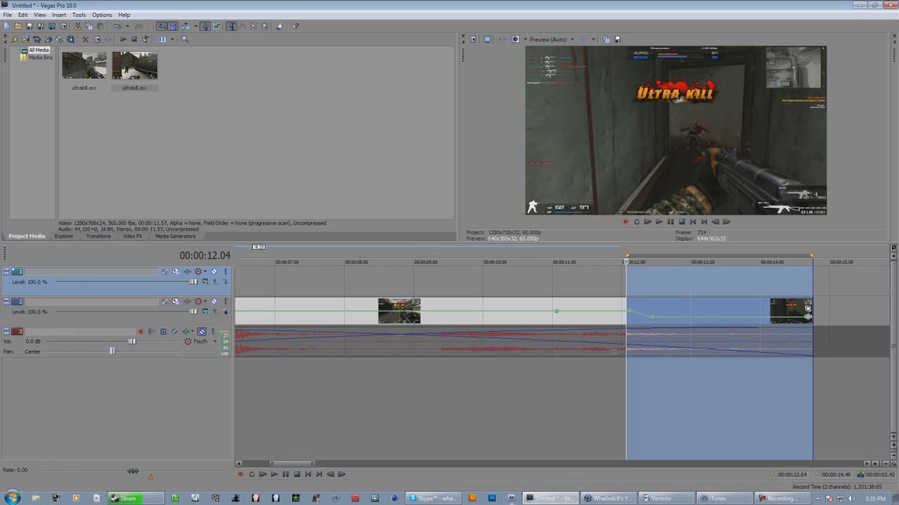
Replay the slowed section through the kill, stopping around 12.15 and 12.40 to review
{"action": "key", "text": "space"}
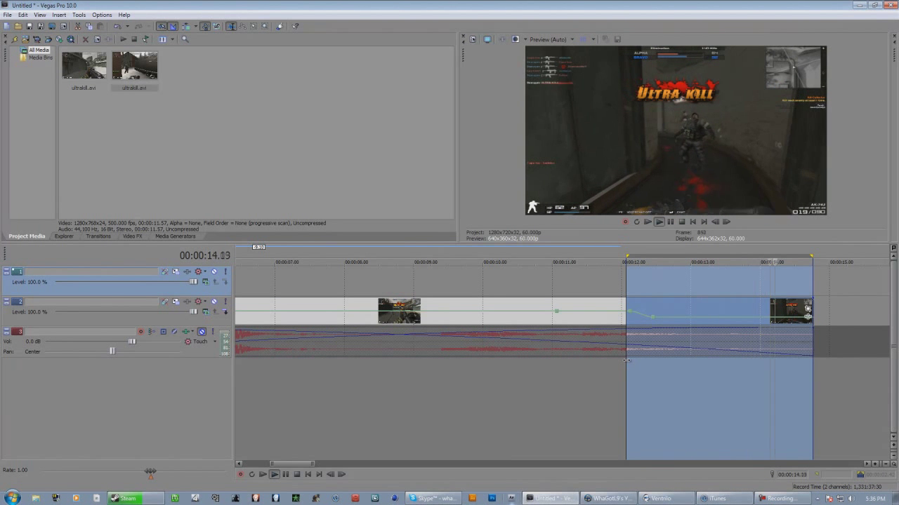
{"action": "left_click", "coordinate": [638, 279]}
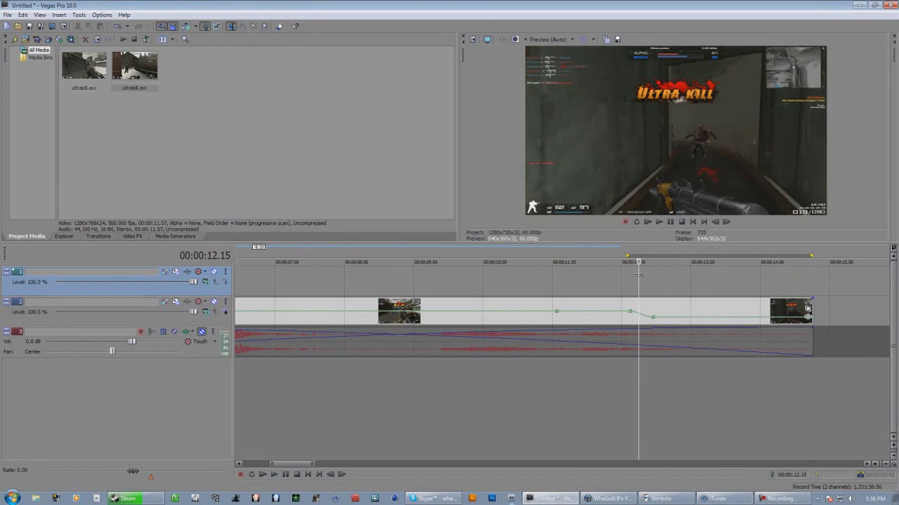
{"action": "key", "text": "space"}
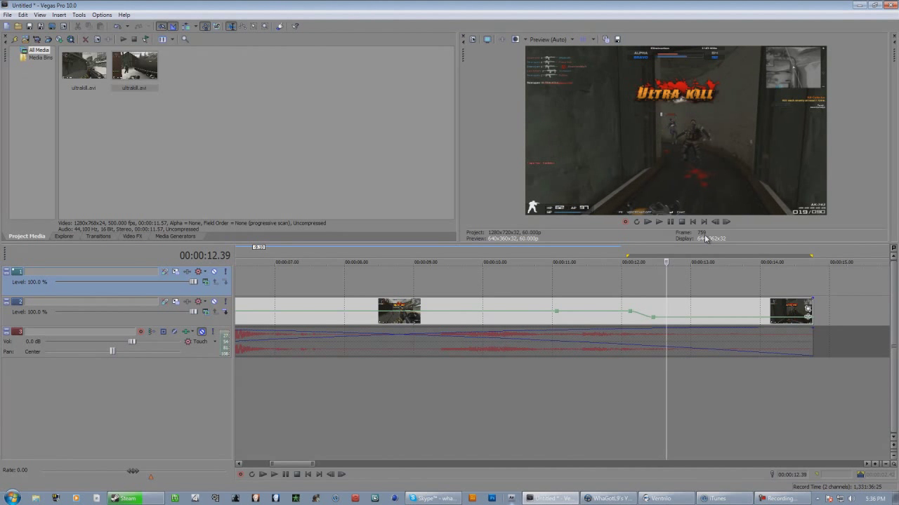
{"action": "key", "text": "space"}
{"action": "left_click", "coordinate": [642, 290]}
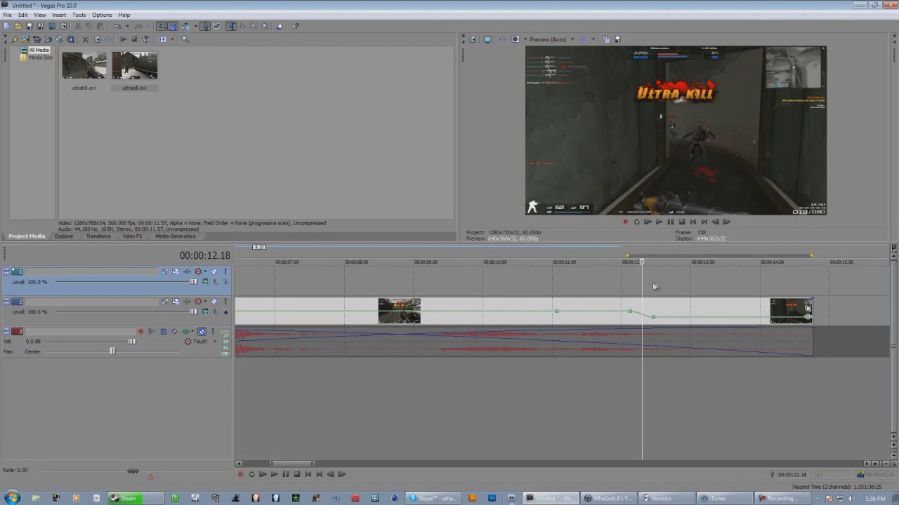
{"action": "left_click_drag", "start_coordinate": [810, 285], "coordinate": [647, 310]}
{"action": "left_click", "coordinate": [647, 311]}
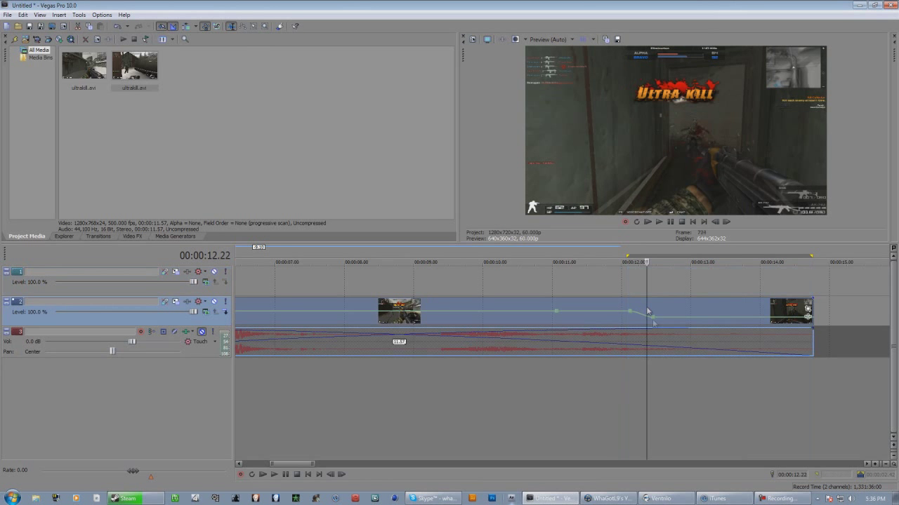
Set the slowed envelope point to 45% velocity, then select from 11.56 to the clip's end
{"action": "left_click", "coordinate": [653, 320]}
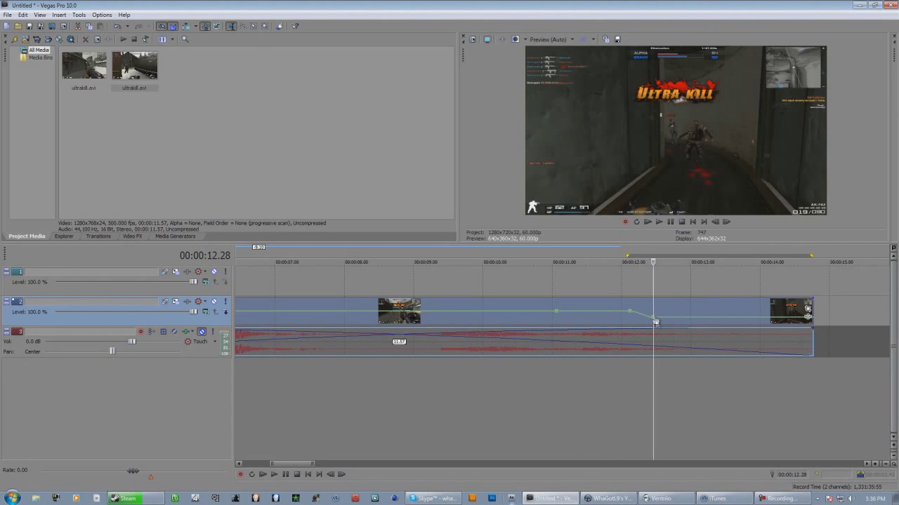
{"action": "right_click", "coordinate": [654, 318]}
{"action": "left_click", "coordinate": [672, 357]}
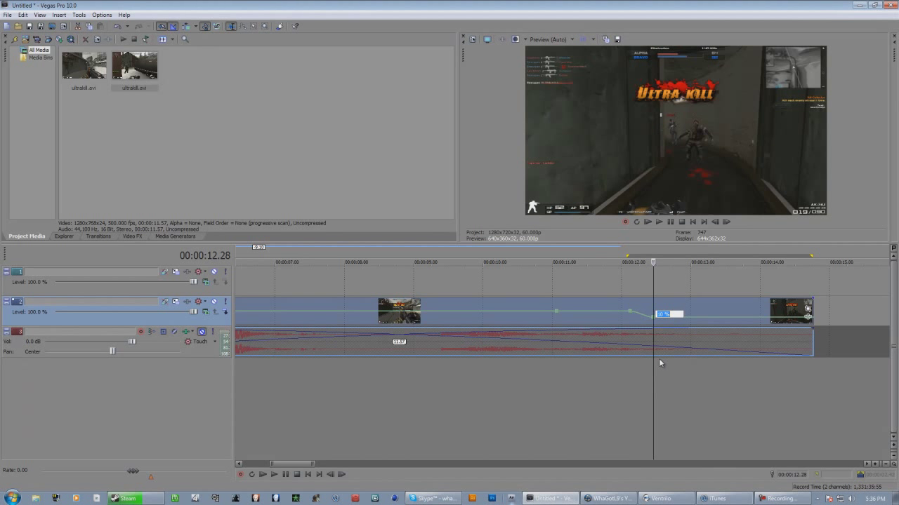
{"action": "type", "text": "45"}
{"action": "key", "text": "Return"}
{"action": "left_click_drag", "start_coordinate": [808, 286], "coordinate": [616, 287]}
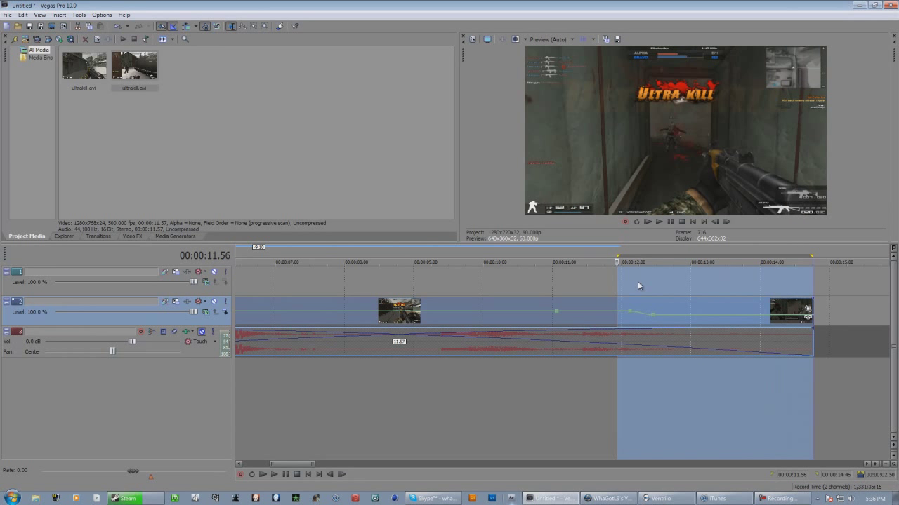
Move the edited clip's video and audio events later to start around 00:00:16
{"action": "left_click", "coordinate": [638, 285]}
{"action": "scroll", "coordinate": [568, 309], "scroll_direction": "down", "scroll_amount": 3}
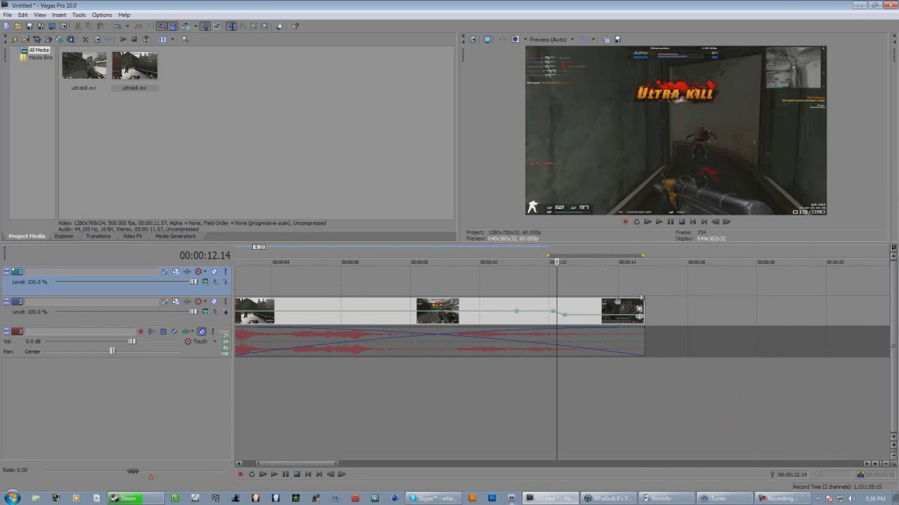
{"action": "left_click", "coordinate": [563, 327]}
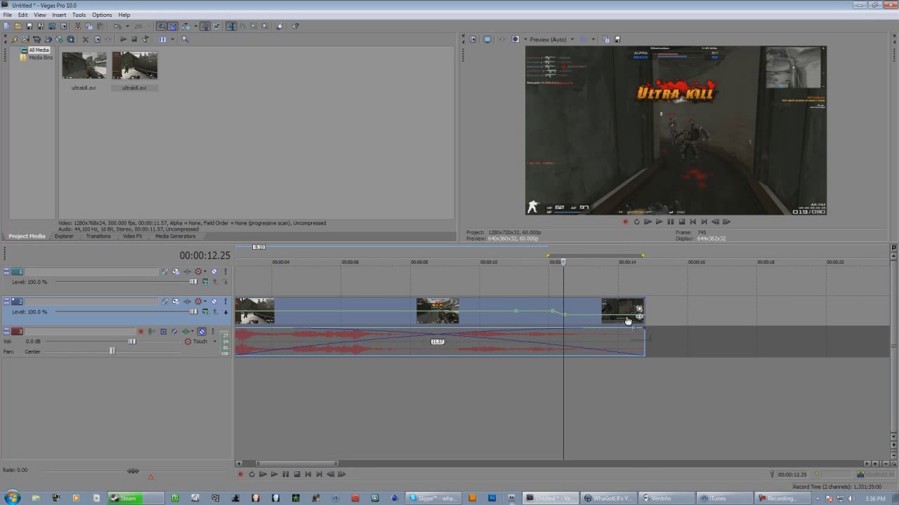
{"action": "scroll", "coordinate": [586, 346], "scroll_direction": "down", "scroll_amount": 3}
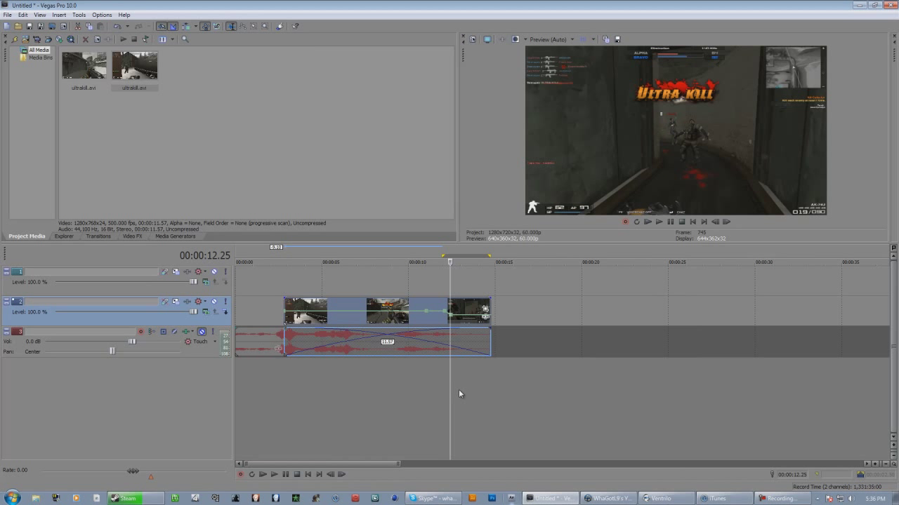
{"action": "left_click_drag", "start_coordinate": [406, 306], "coordinate": [627, 334]}
Minimize Vegas Pro and bring up the screen recorder window
{"action": "mouse_move", "coordinate": [771, 501]}
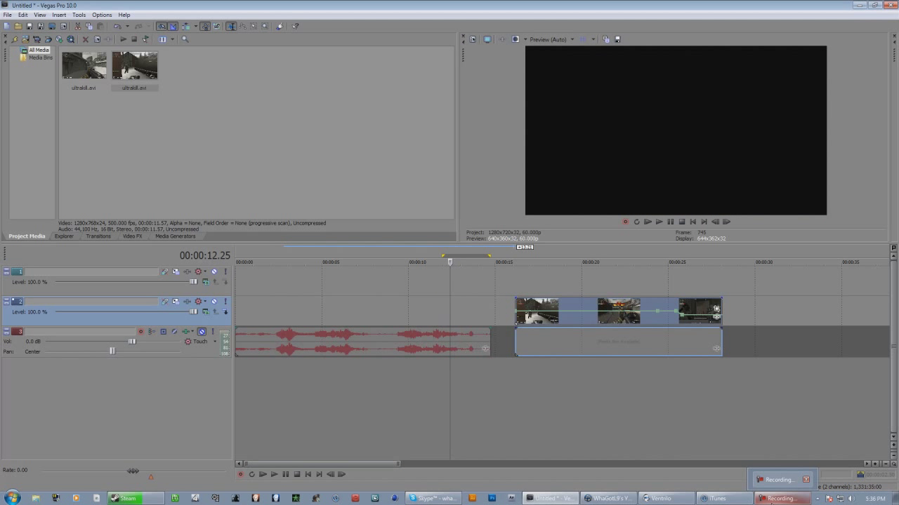
{"action": "left_click", "coordinate": [551, 498]}
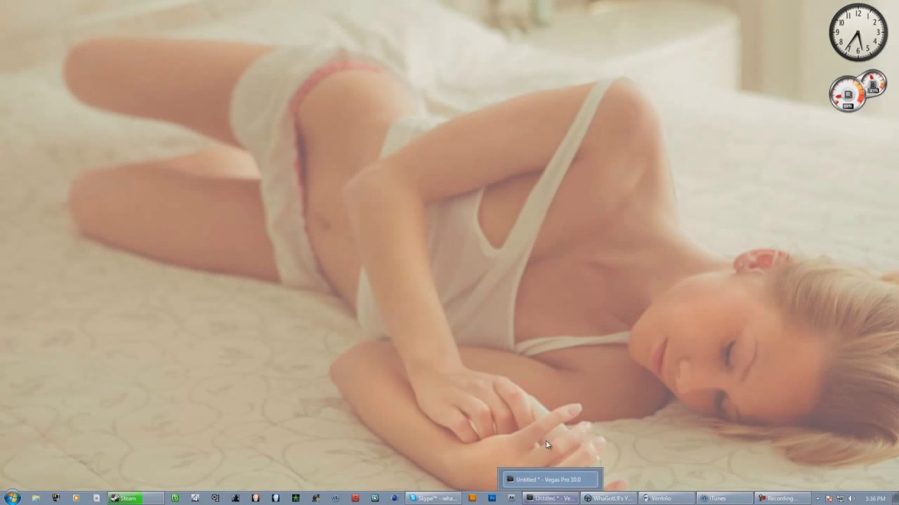
{"action": "mouse_move", "coordinate": [779, 500]}
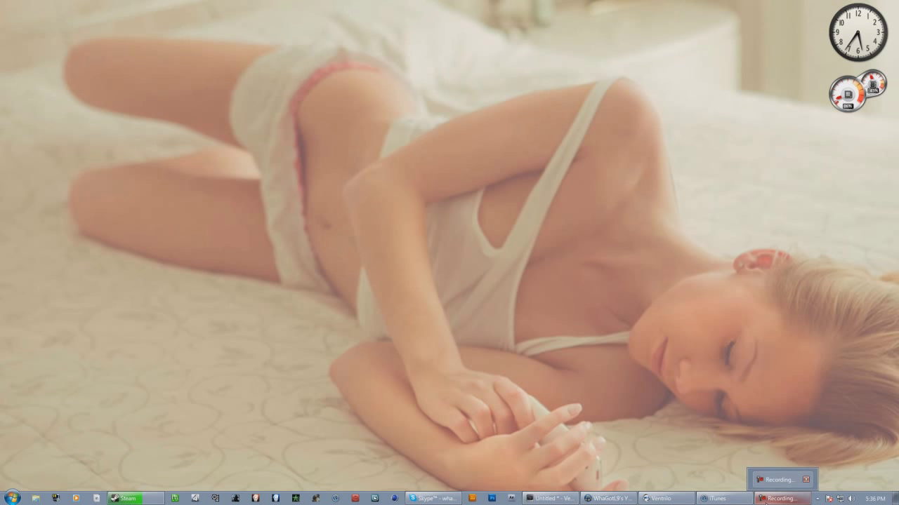
{"action": "left_click", "coordinate": [765, 499]}
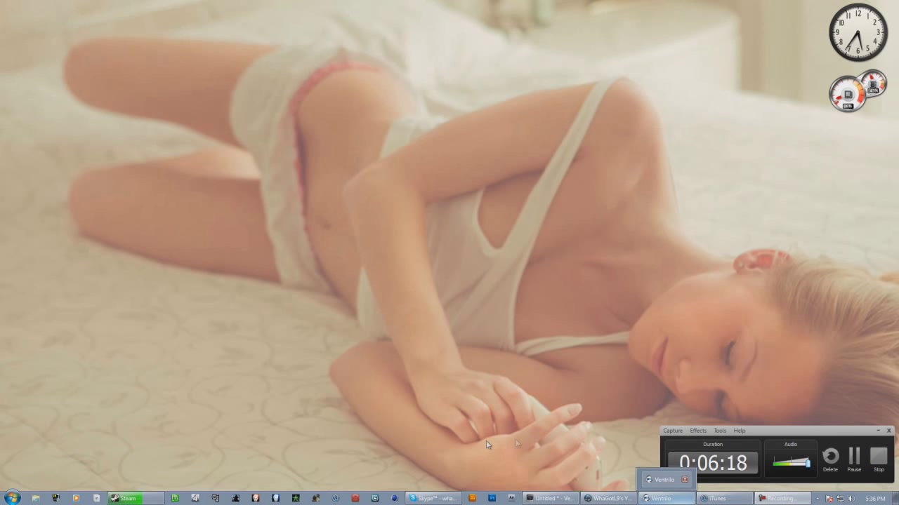